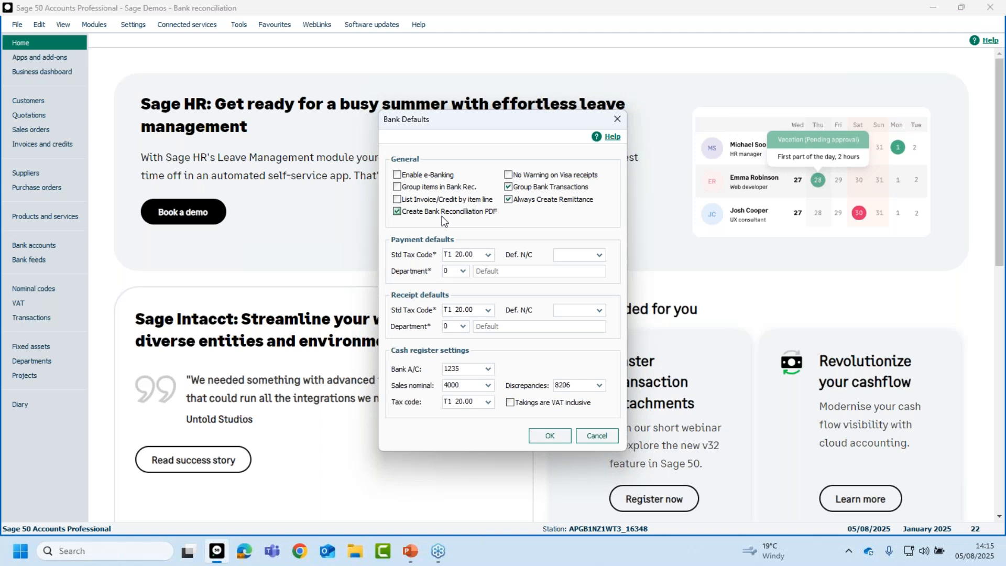
- Dismiss the bank defaults without saving and display the list of bank accounts
left_click(597, 435)
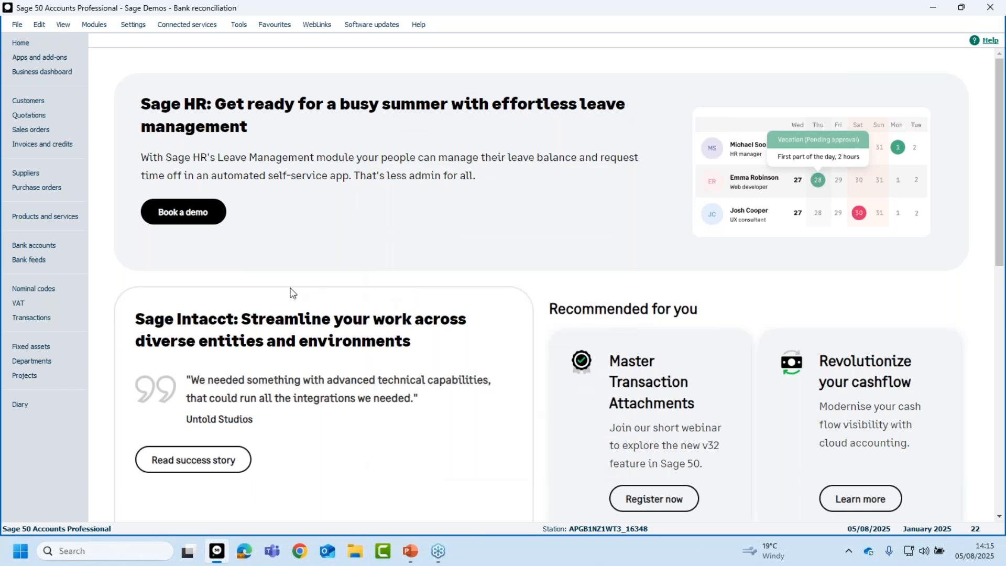
left_click(53, 246)
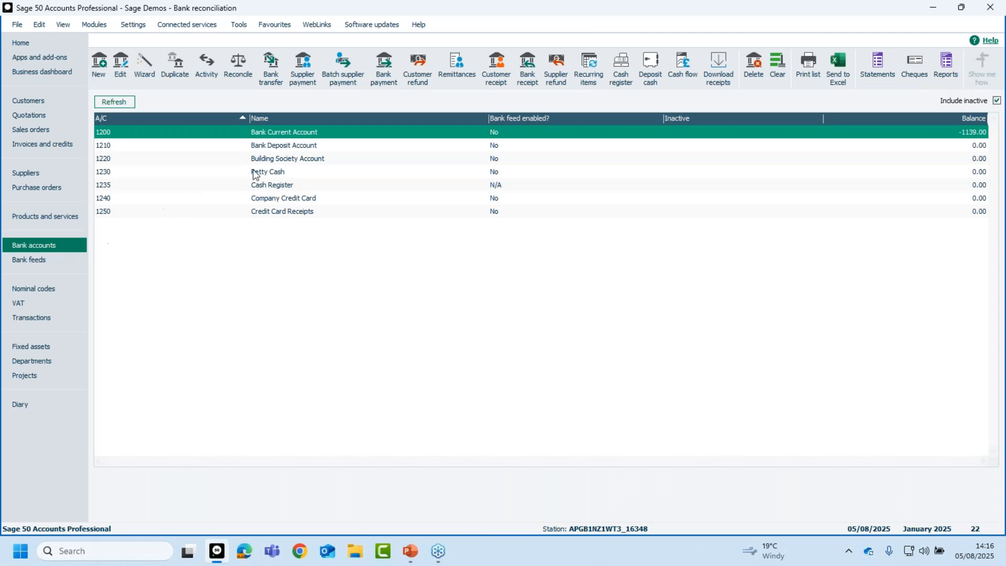
- Mark the Bank Deposit Account record as No Bank Reconciliation, save it, and try to reconcile that account
left_click(276, 148)
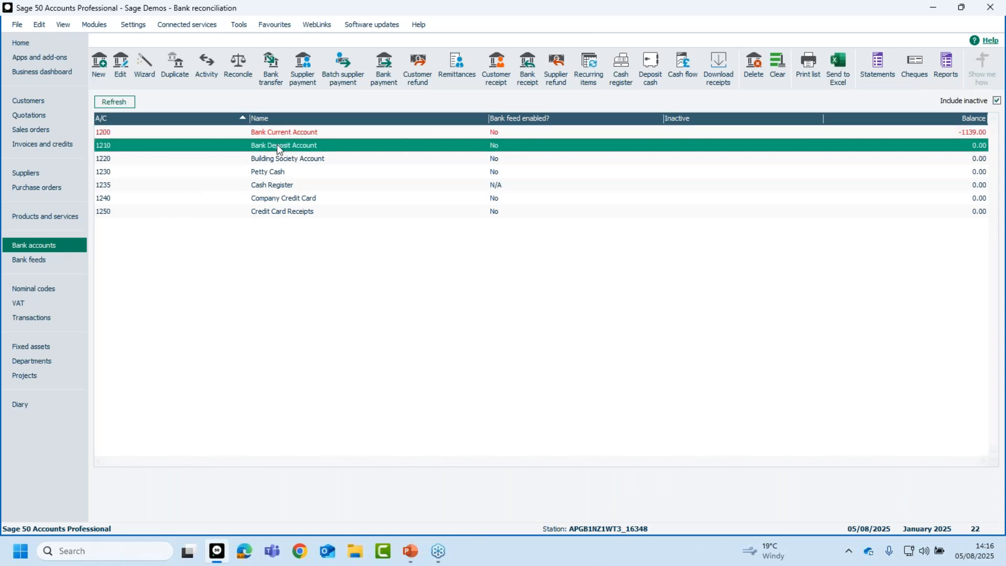
double_click(277, 145)
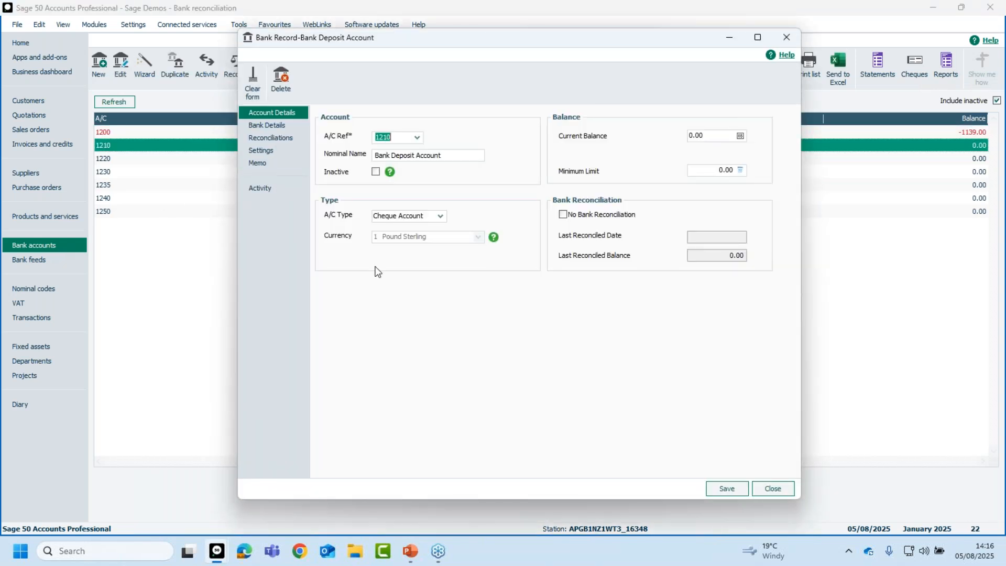
left_click(564, 215)
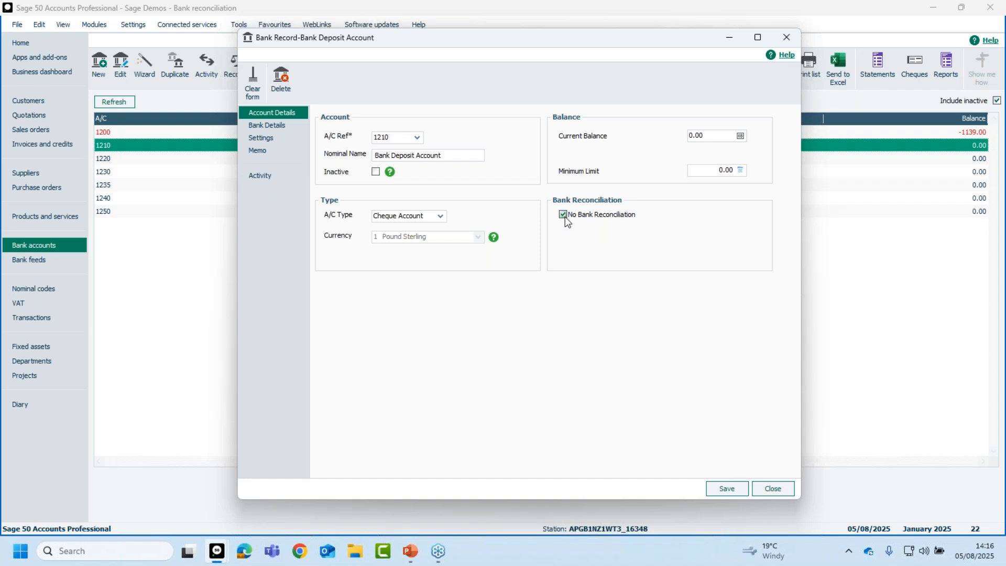
left_click(723, 490)
left_click(777, 491)
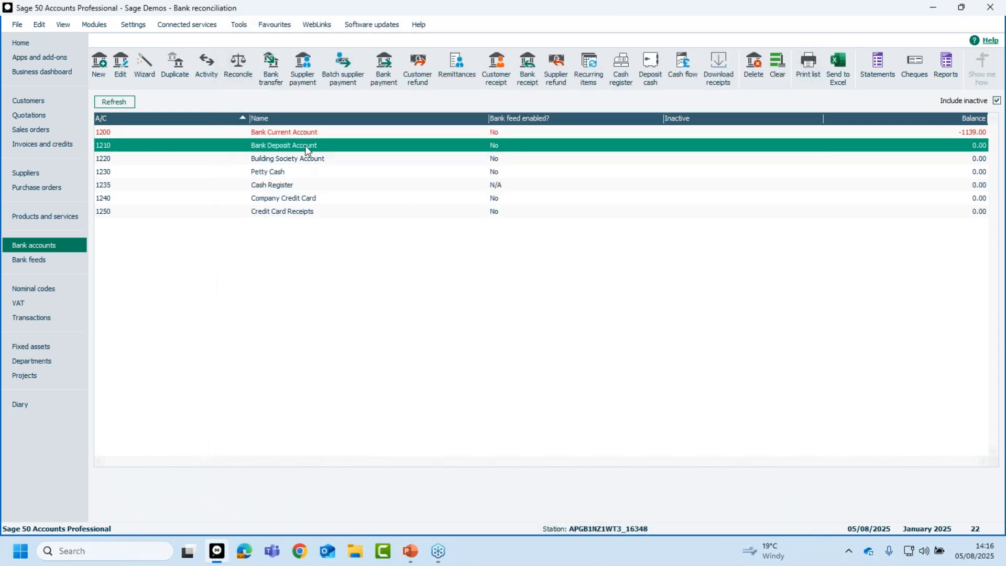
left_click(238, 67)
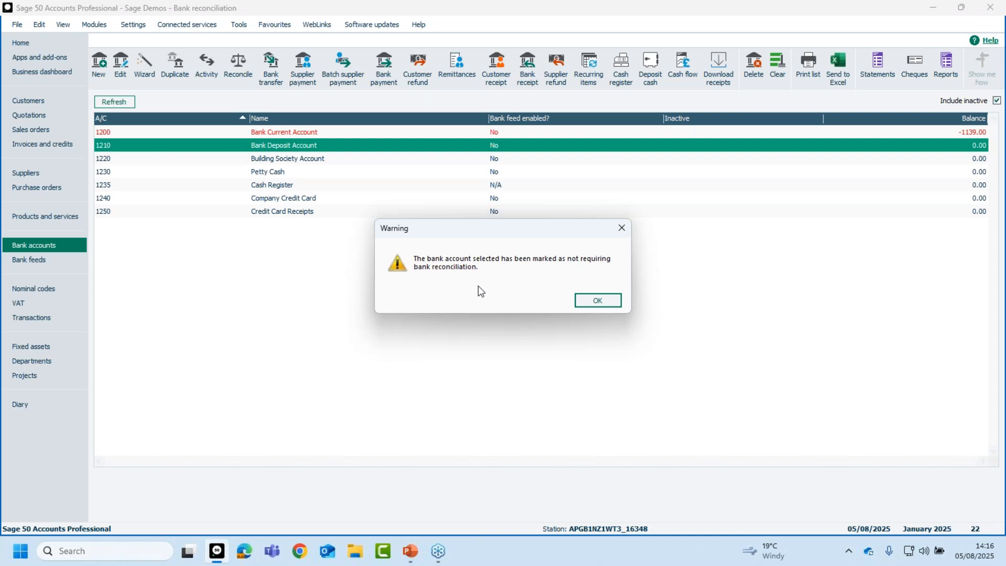
left_click(592, 300)
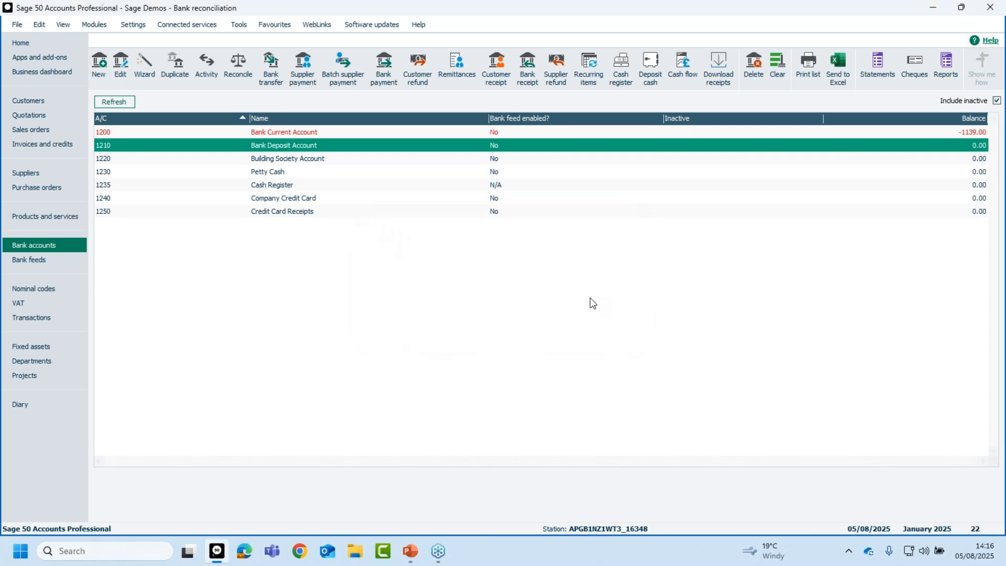
- Remove the No Bank Reconciliation setting from the Bank Deposit Account, save the record, and check access to its reconciliation
double_click(351, 143)
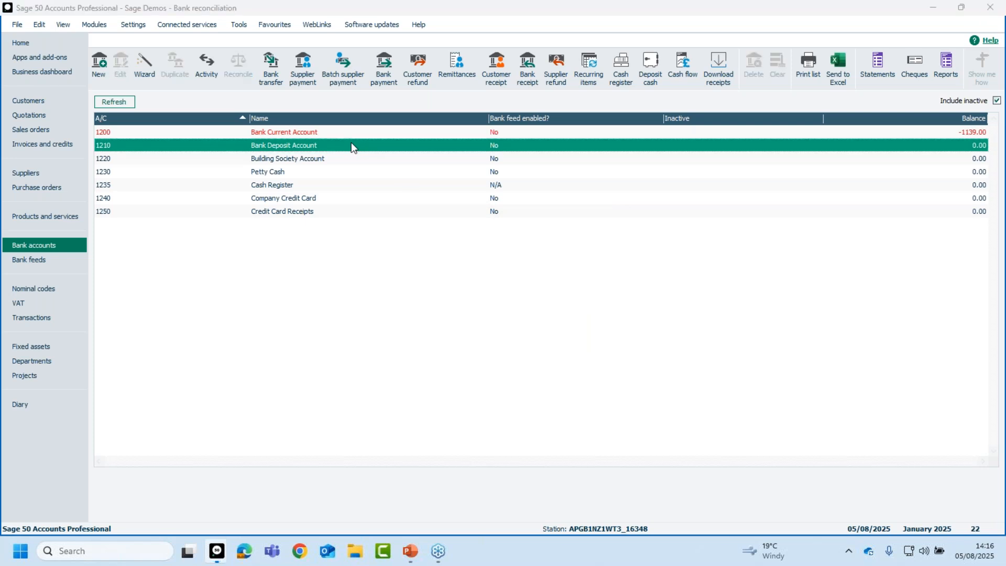
left_click(562, 215)
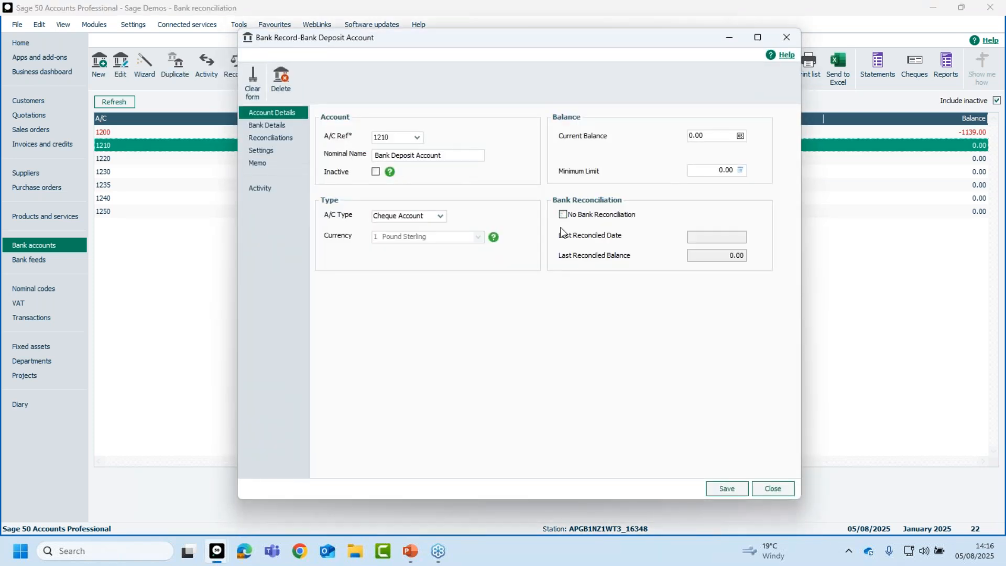
left_click(731, 489)
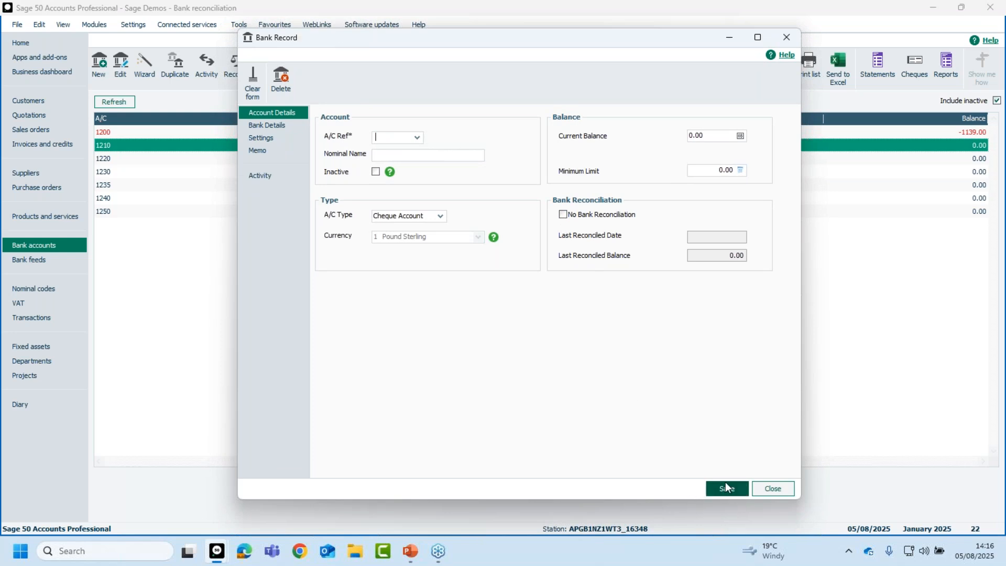
left_click(785, 488)
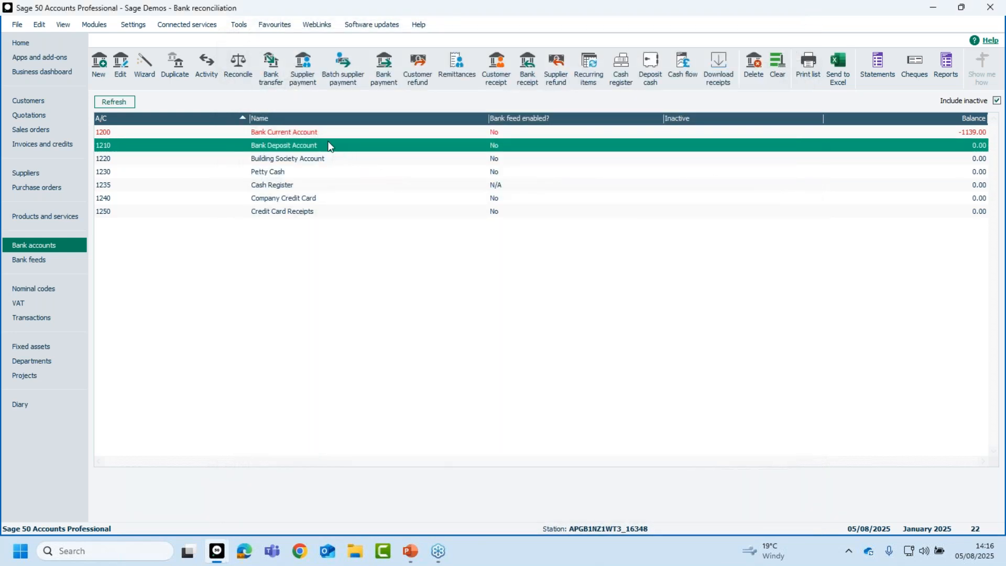
left_click(240, 63)
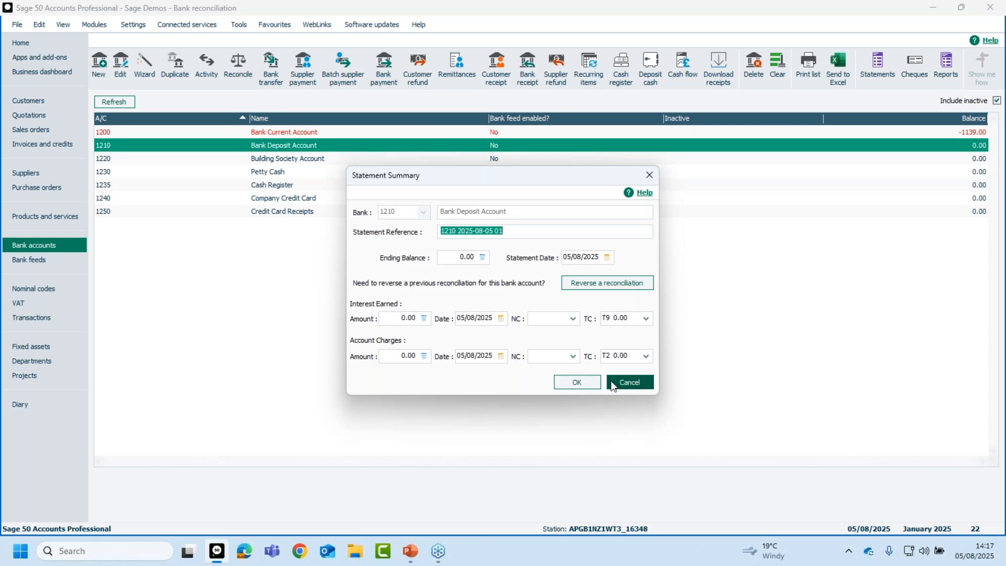
left_click(628, 382)
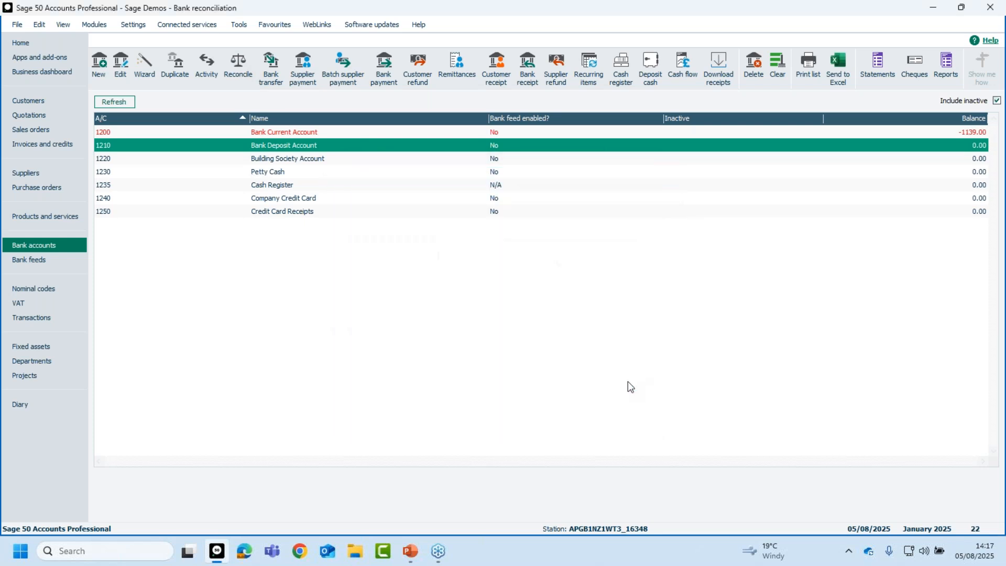
- Start reconciling the Bank Current Account with an ending balance of -474.00 and a statement date of 18/01/2025
left_click(294, 135)
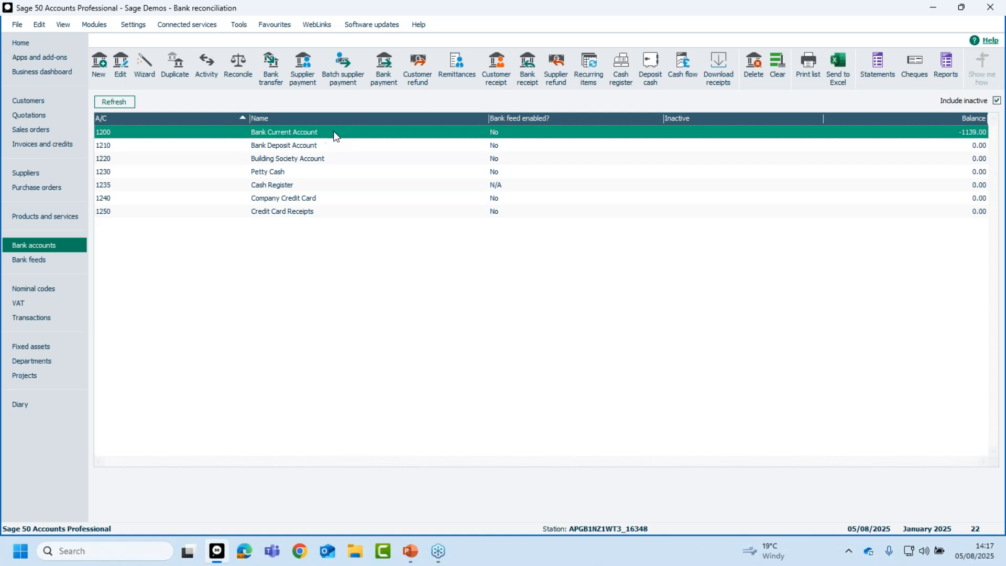
left_click(243, 62)
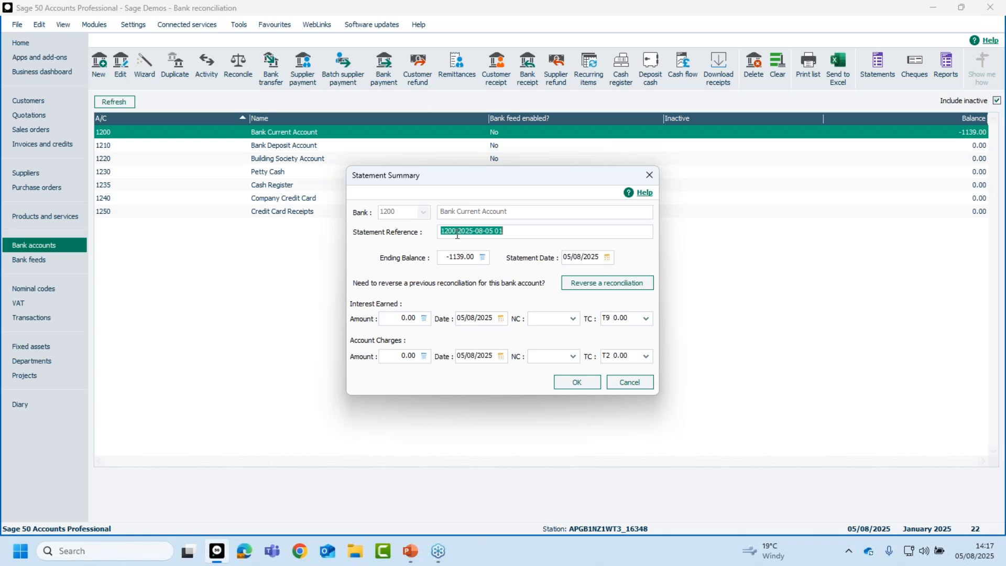
left_click_drag(457, 235, 435, 233)
left_click_drag(458, 234, 492, 233)
left_click(526, 233)
left_click(465, 257)
left_click(465, 256)
double_click(467, 256)
type("-474")
key("Tab")
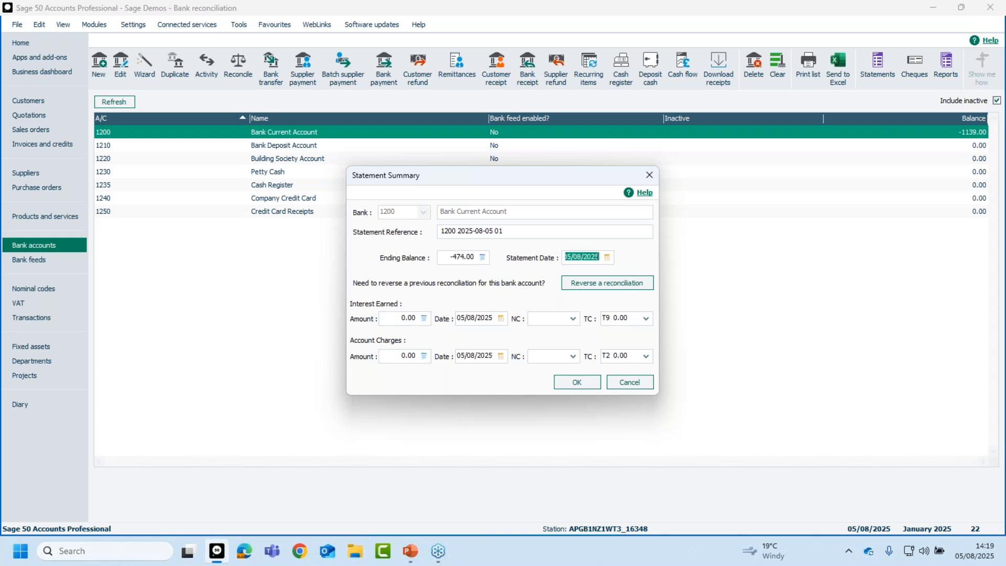
type("18/01/2025")
left_click(576, 383)
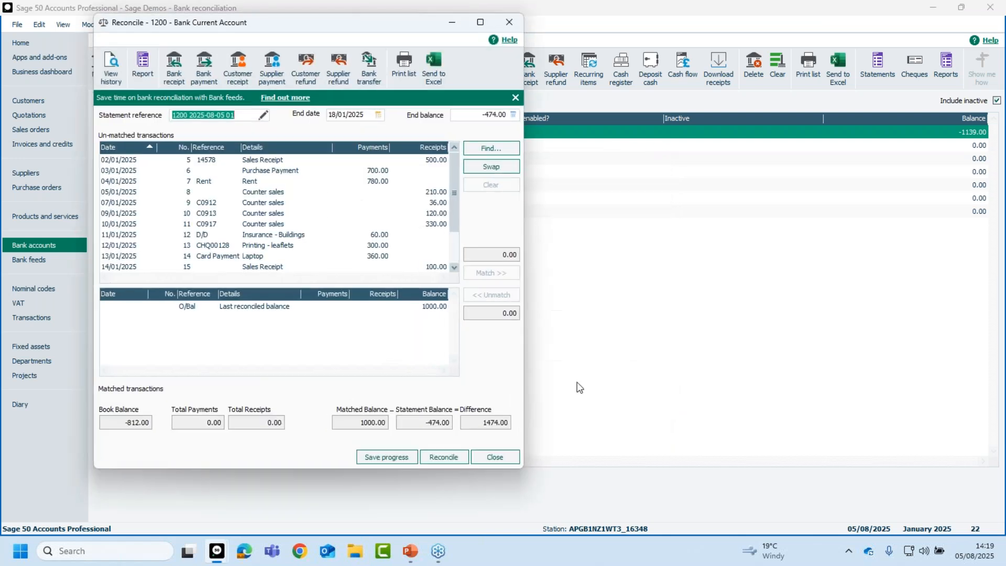
- Maximise the reconciliation window and review the statement summary, accepting its details as they are
left_click(481, 22)
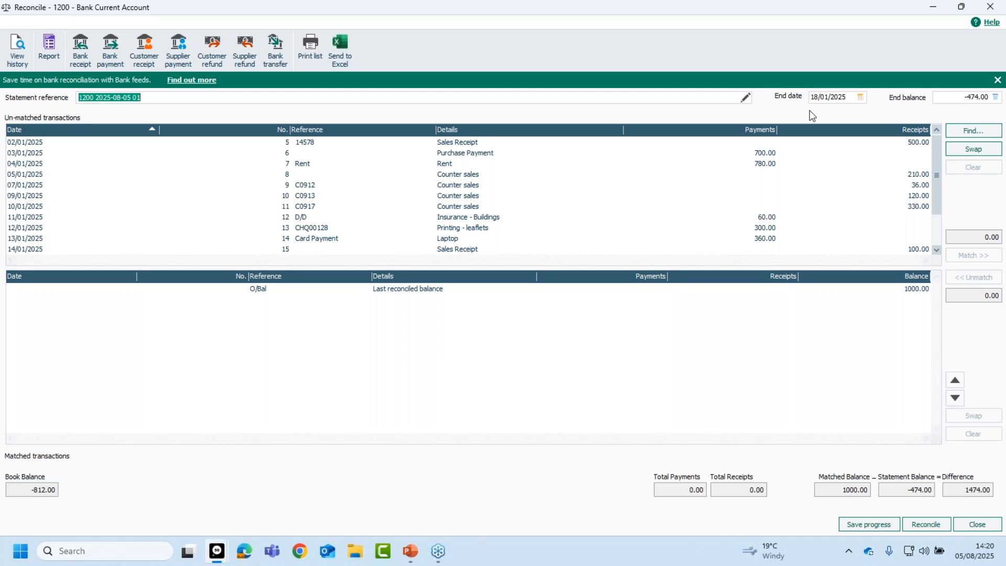
left_click(746, 97)
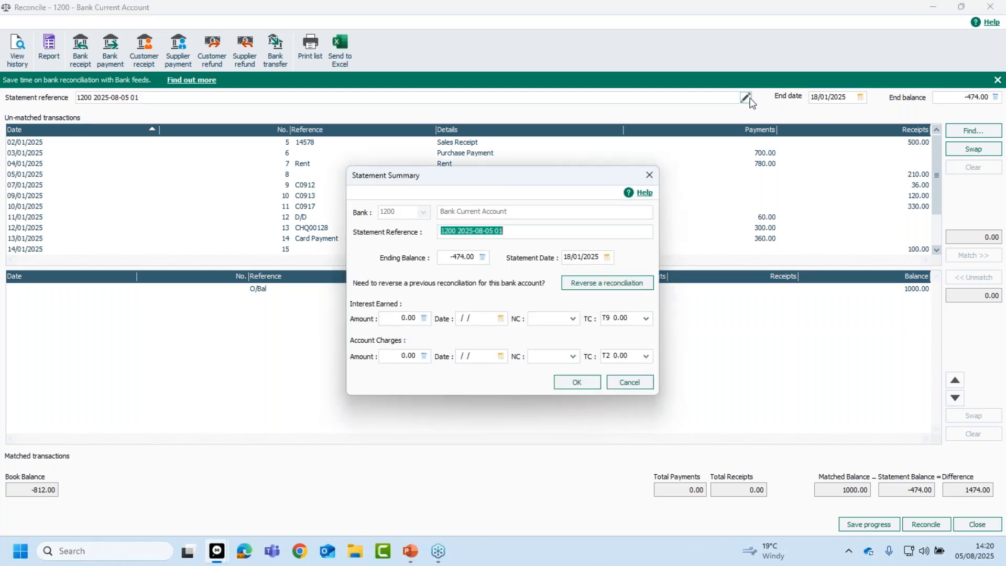
left_click(577, 382)
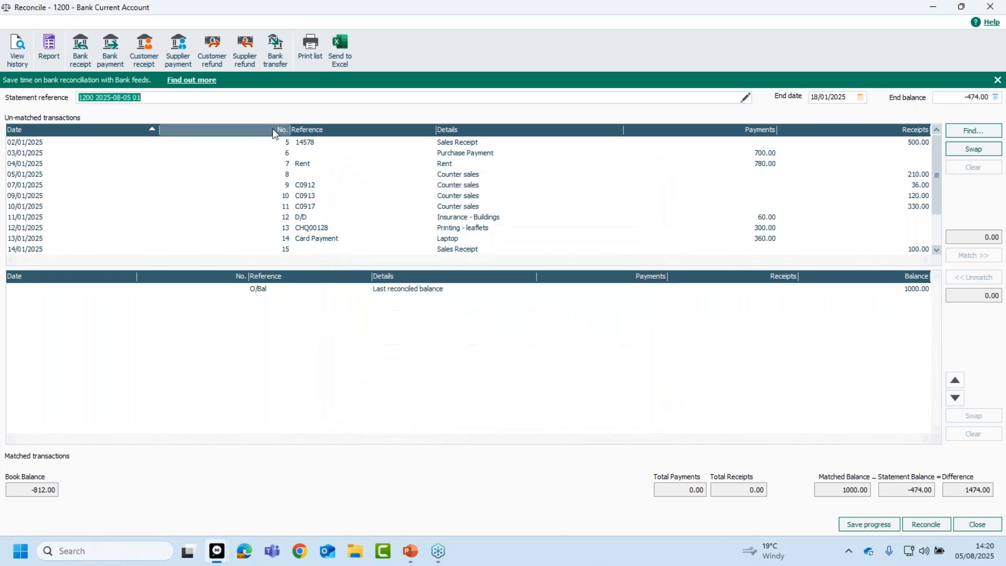
- Enlarge the un-matched transactions area and match the 780.00 Rent payment dated 04/01/2025
left_click(239, 98)
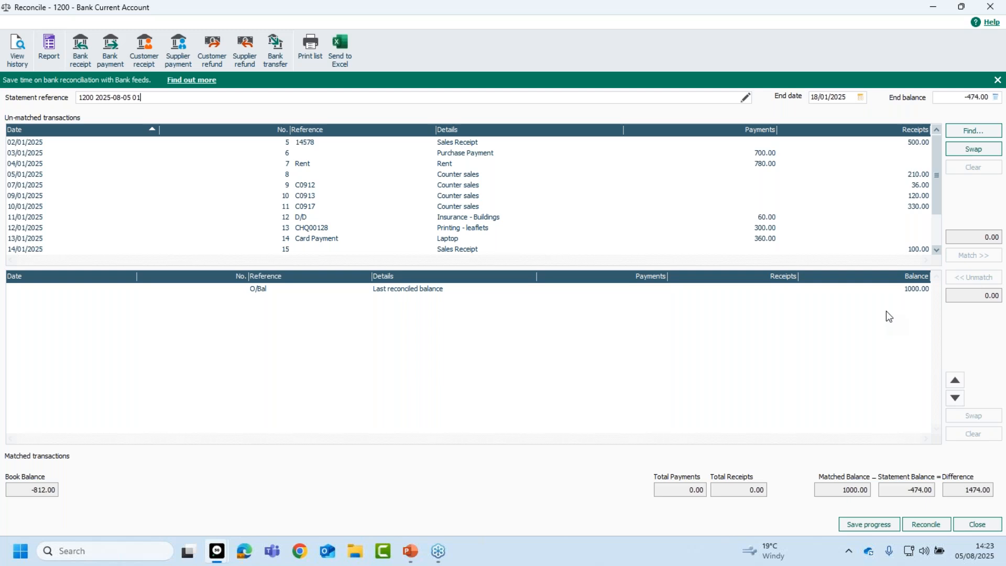
left_click(901, 291)
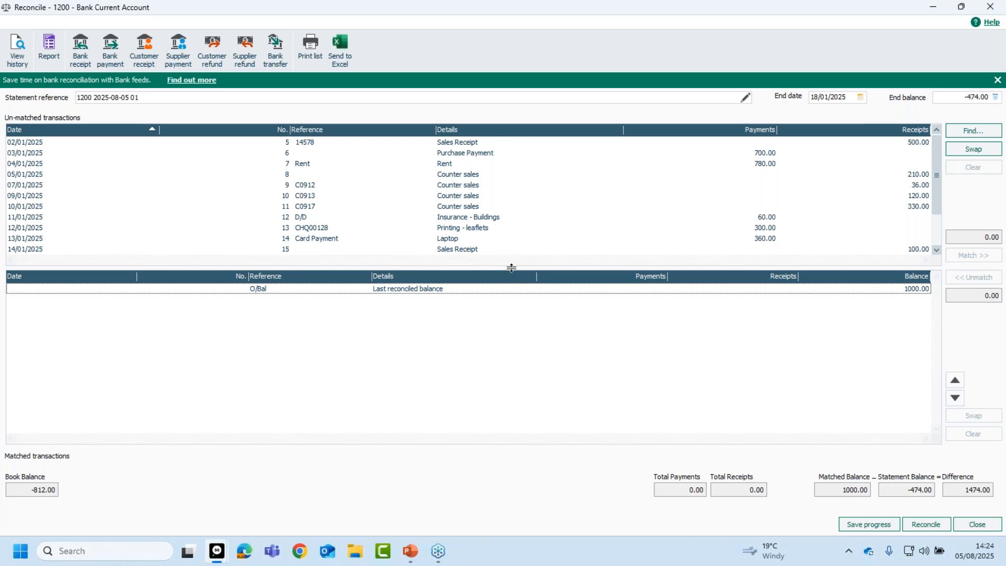
left_click_drag(511, 265, 508, 336)
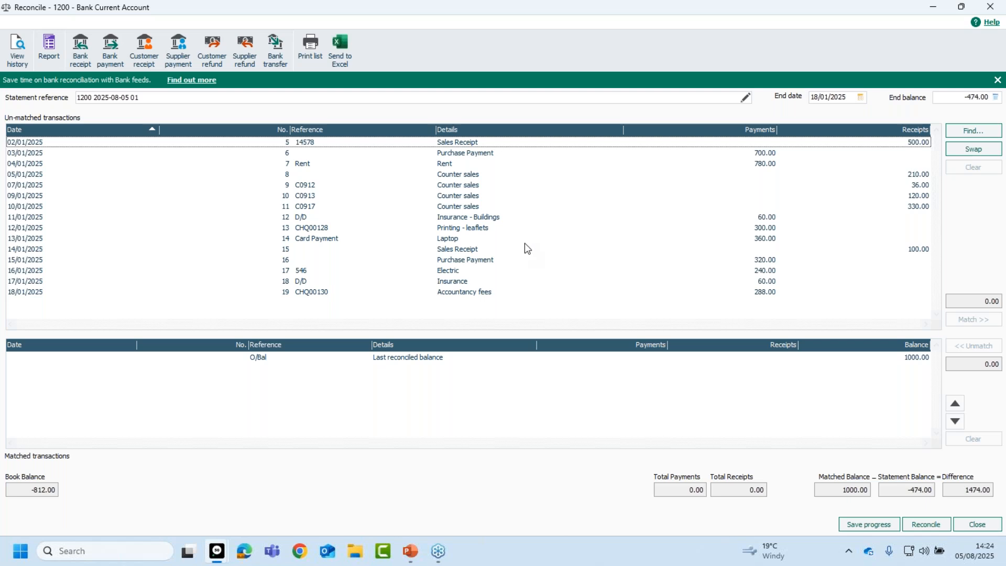
left_click(458, 165)
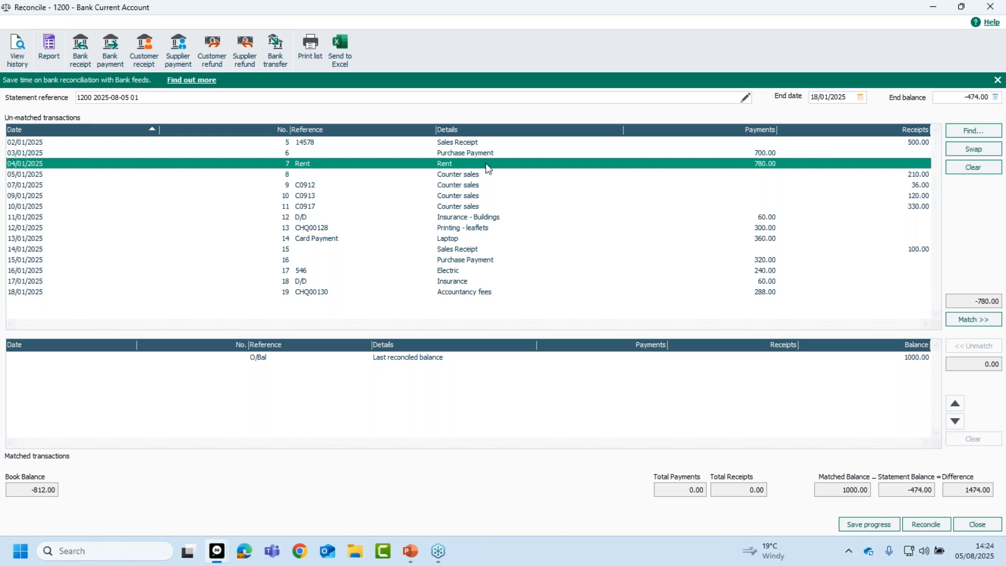
left_click(970, 319)
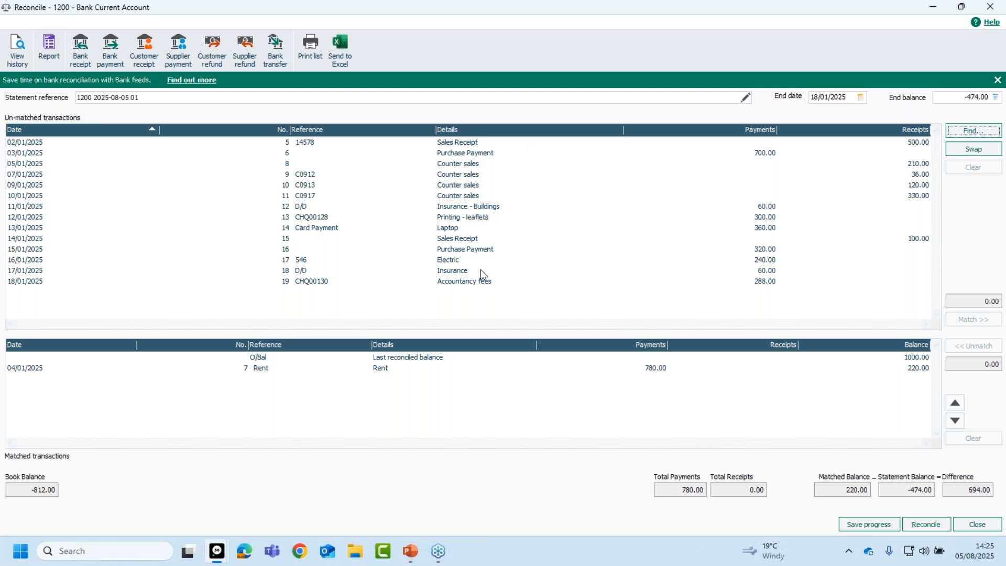
- Show the Account column for un-matched transactions, and match the 700.00 Purchase Payment and the 500.00 Sales Receipt
left_click(477, 154)
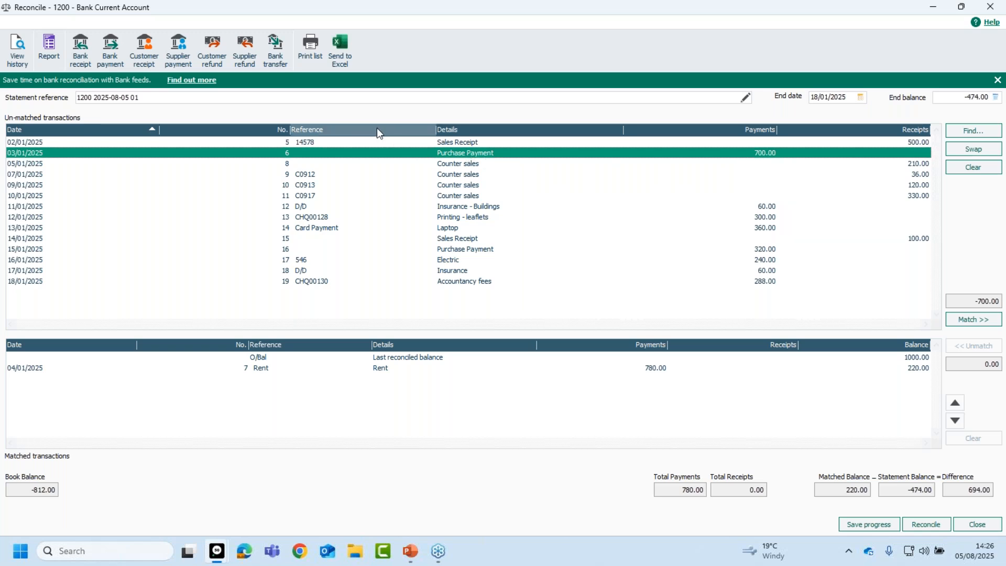
right_click(409, 129)
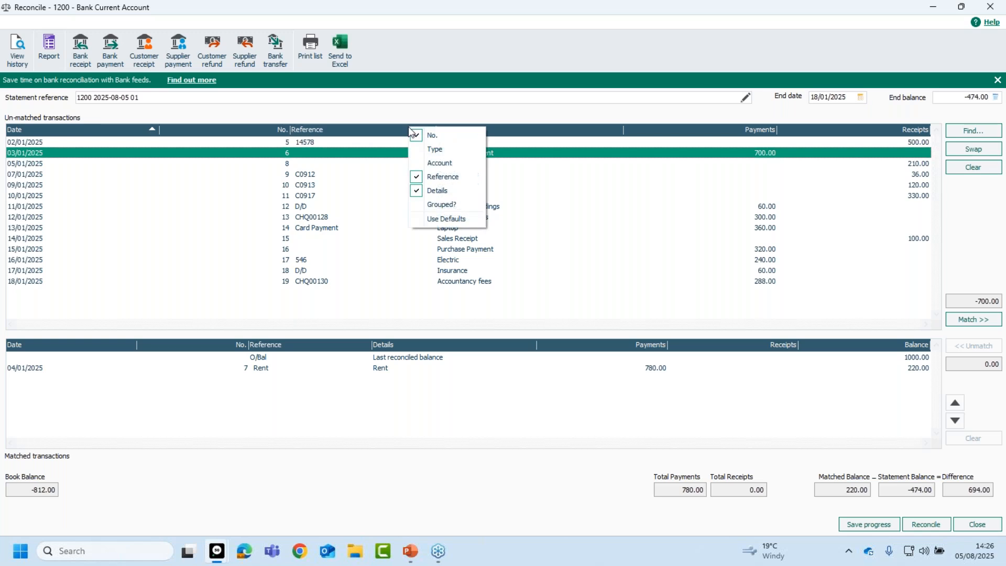
left_click(417, 164)
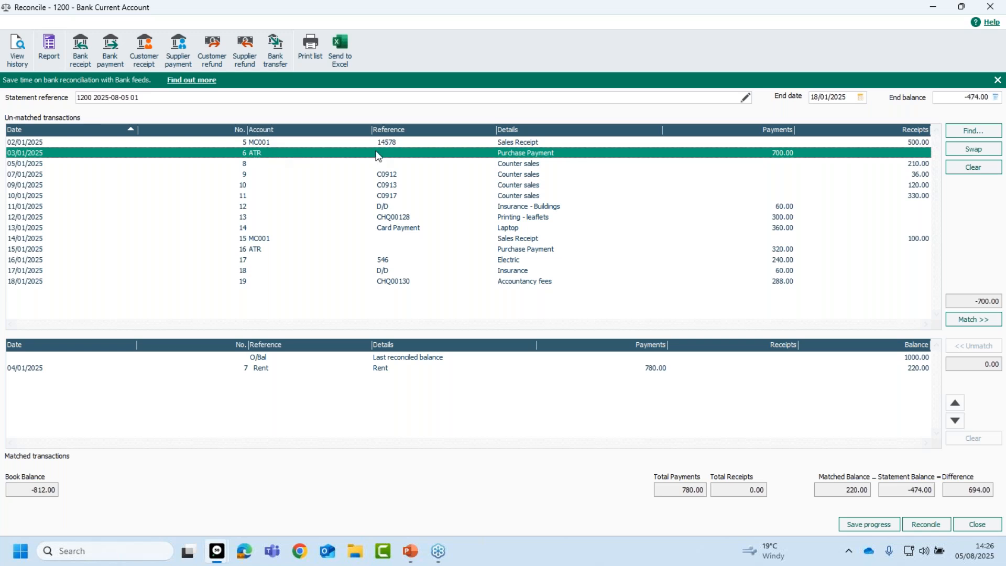
left_click(972, 320)
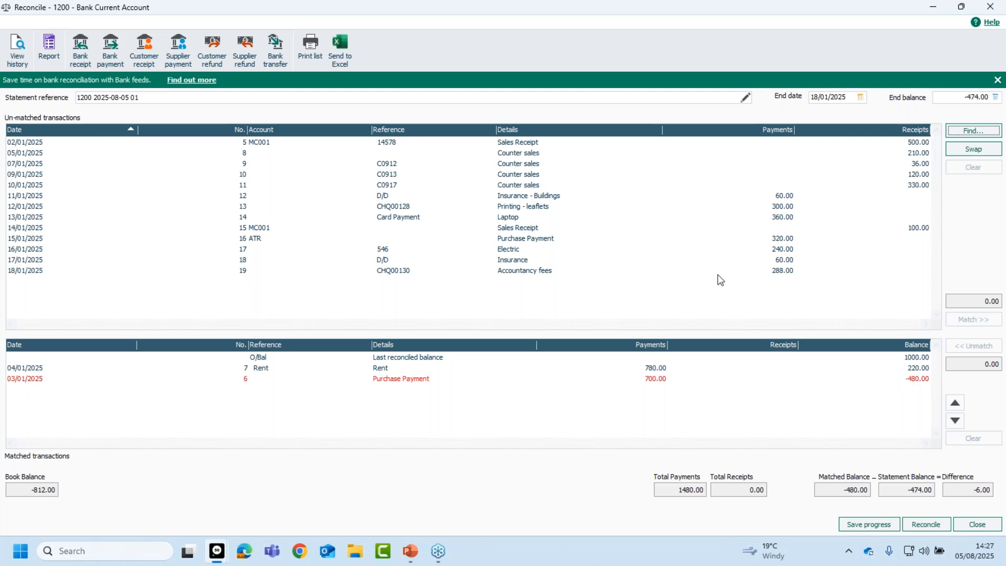
left_click(532, 145)
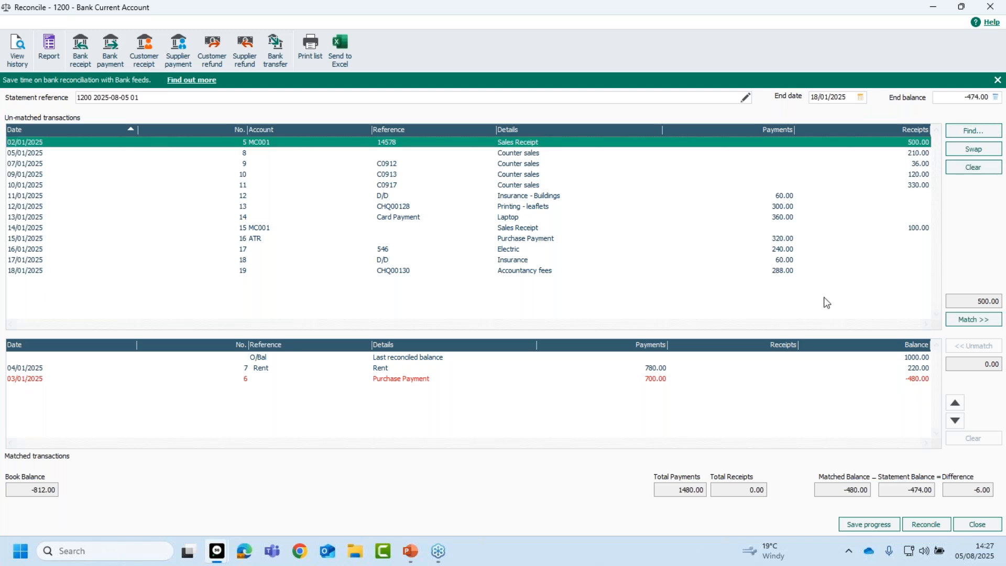
left_click(972, 320)
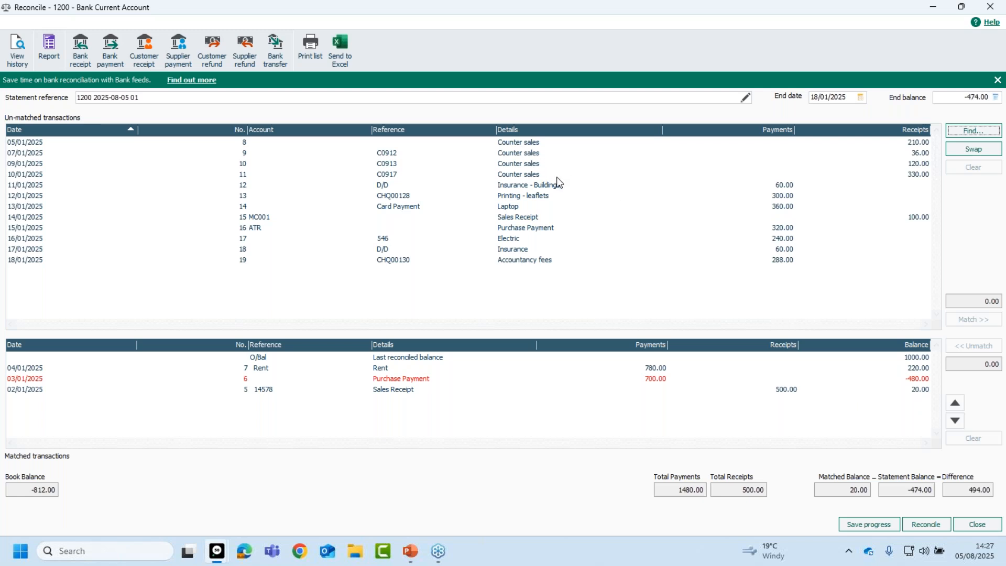
- Match the four Counter sales receipts dated 05/01/2025 to 10/01/2025
left_click(529, 143)
left_click_drag(530, 156, 534, 176)
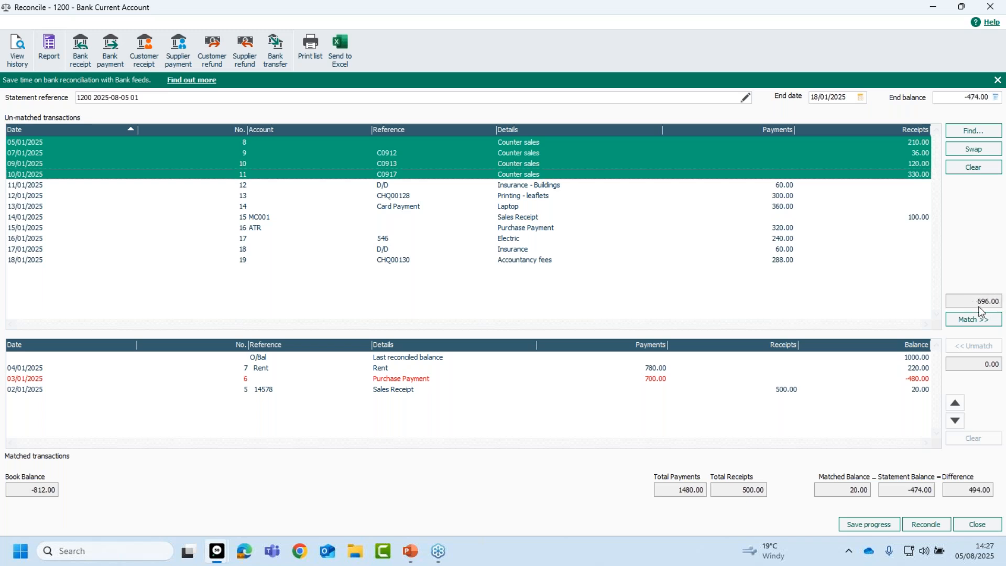
left_click(627, 177)
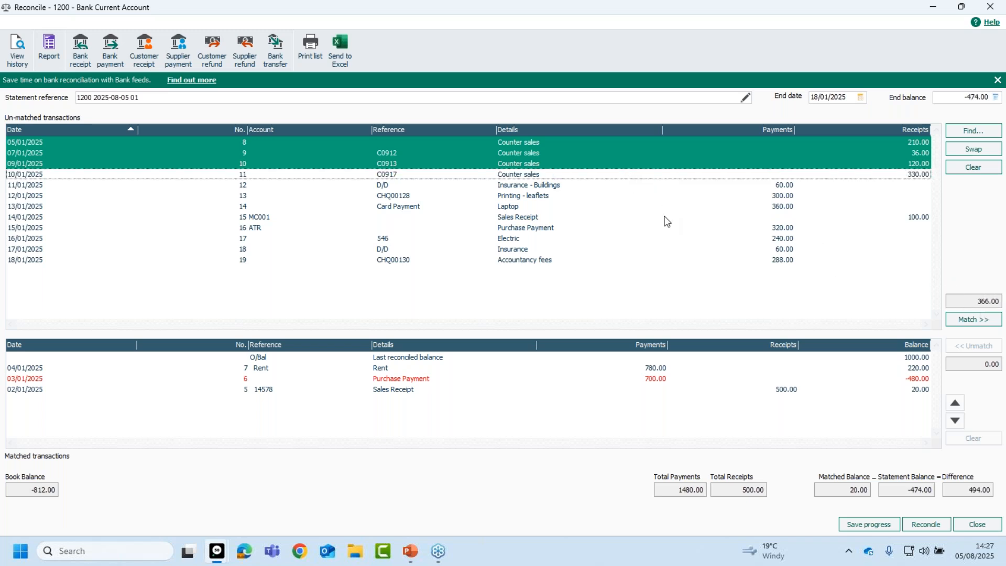
left_click(566, 178)
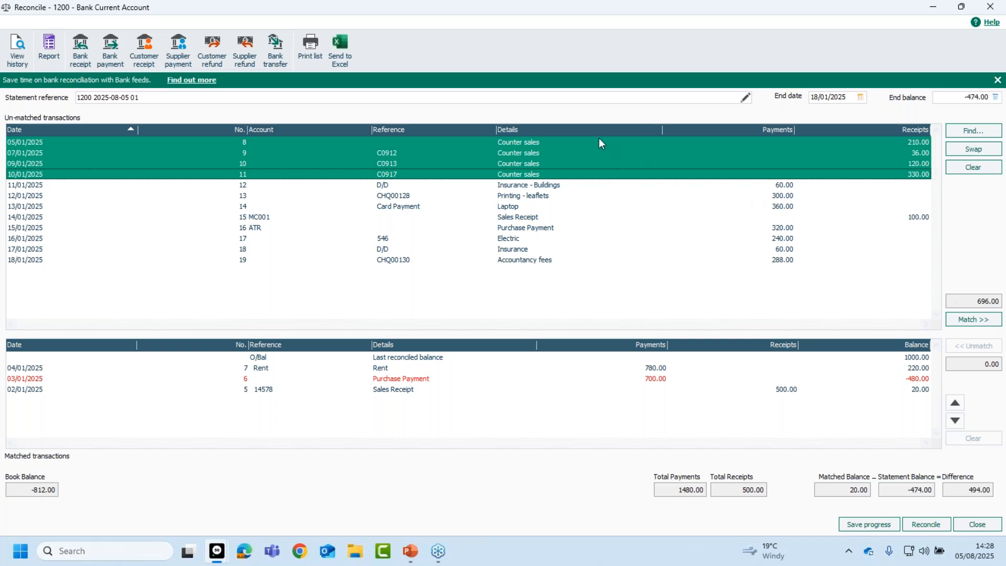
left_click(977, 320)
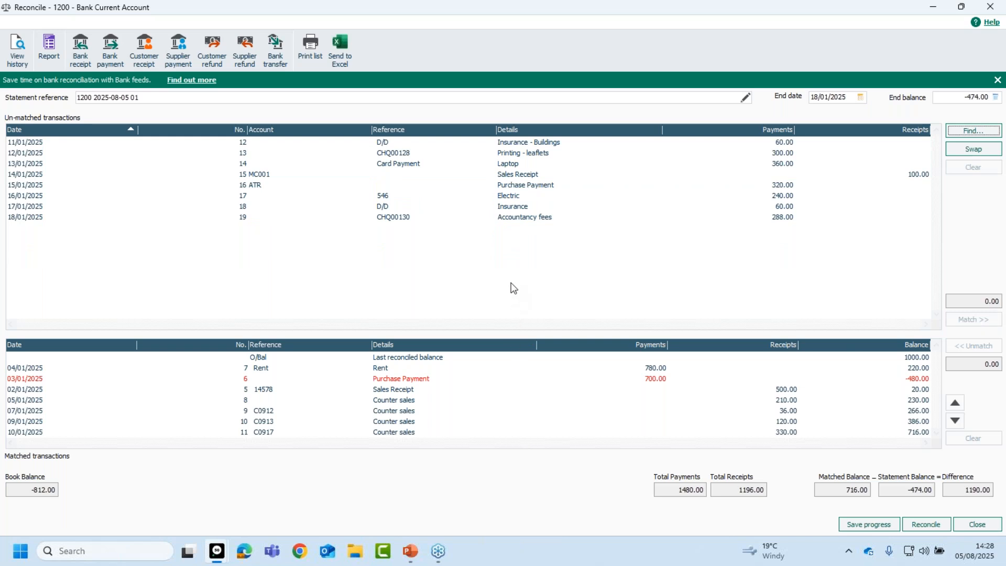
- Enlarge the matched transactions area and match the 60.00 Insurance - Buildings payment dated 11/01/2025
left_click_drag(510, 332, 516, 272)
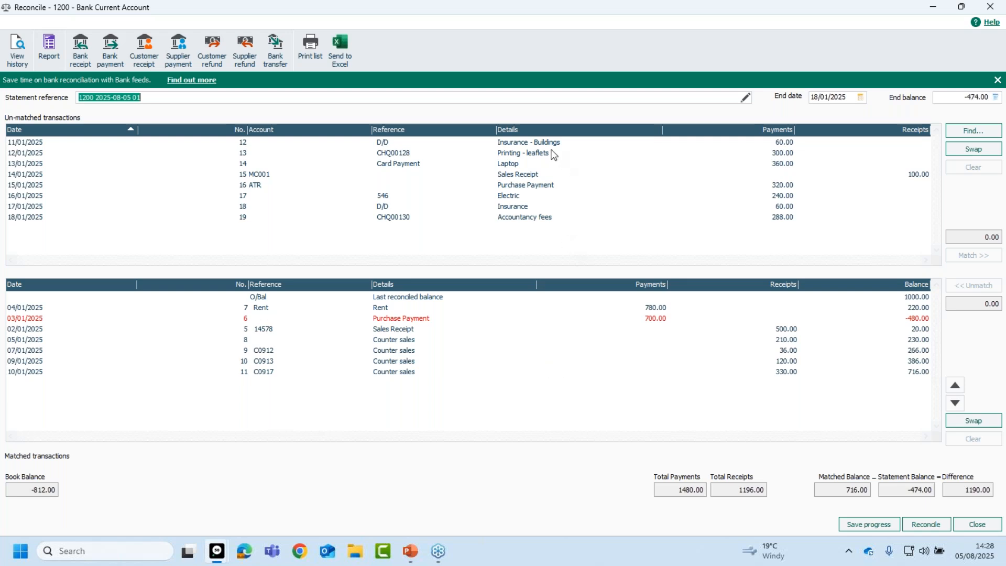
left_click(552, 144)
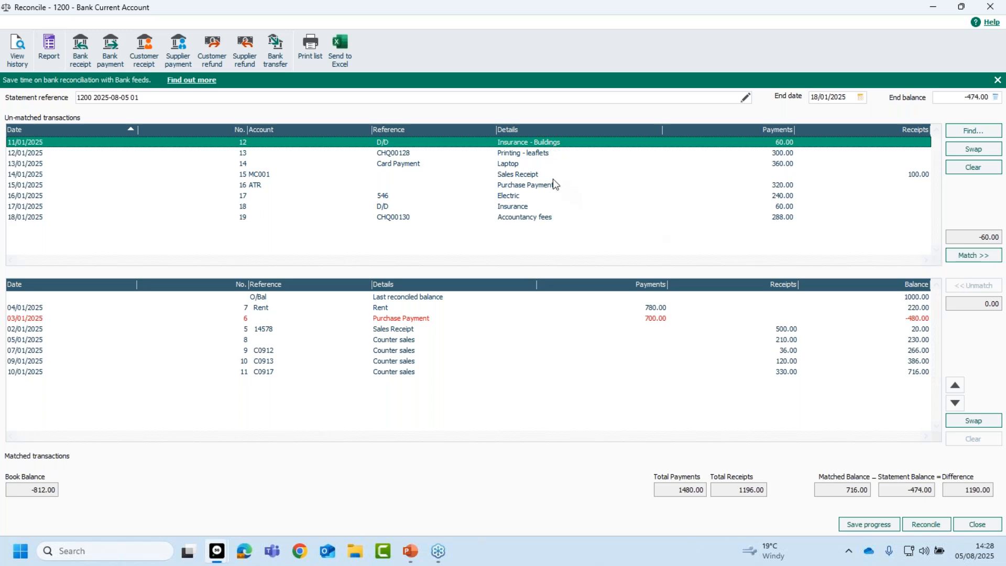
double_click(518, 142)
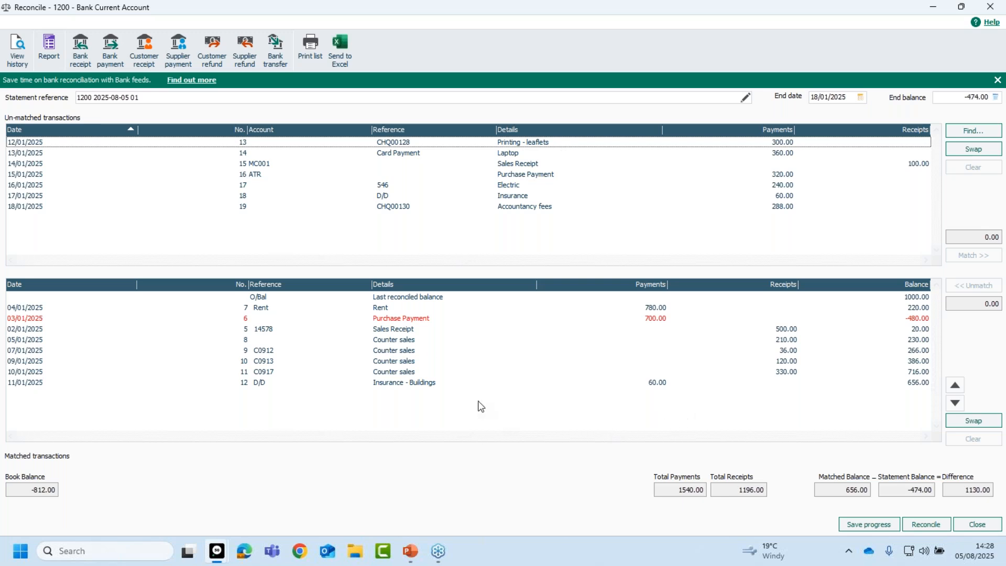
- Unmatch the Insurance - Buildings payment and match it again
left_click(424, 382)
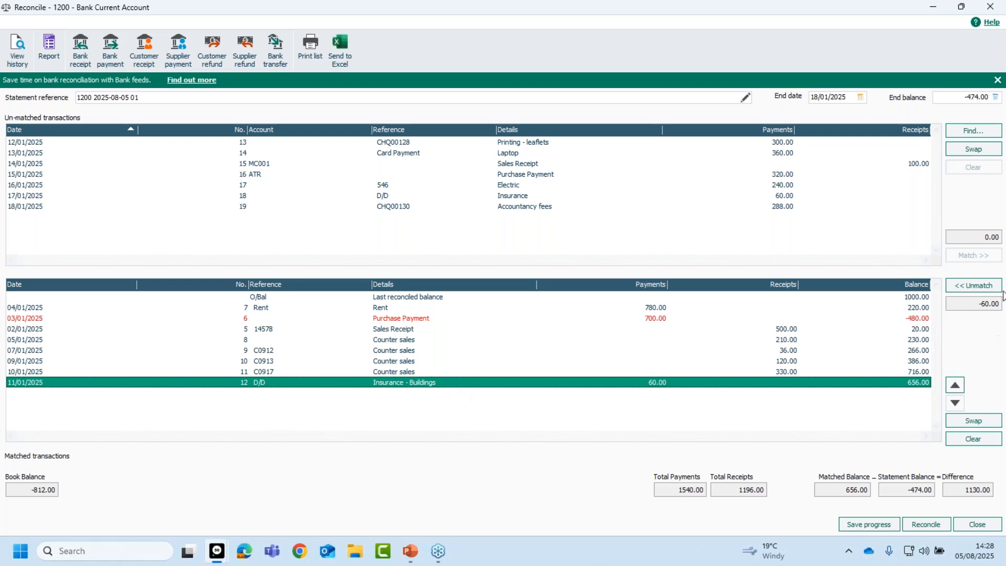
double_click(515, 387)
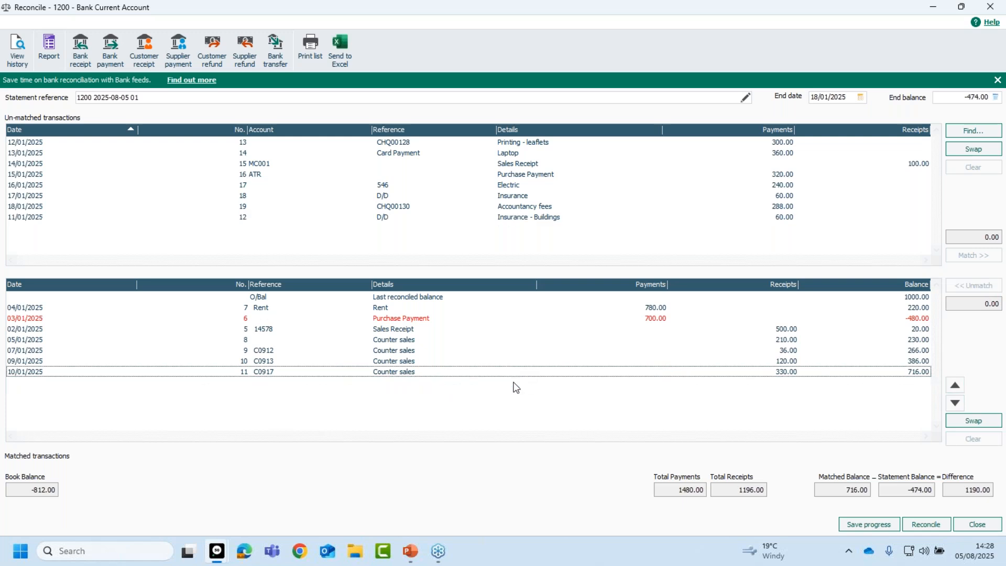
left_click(514, 219)
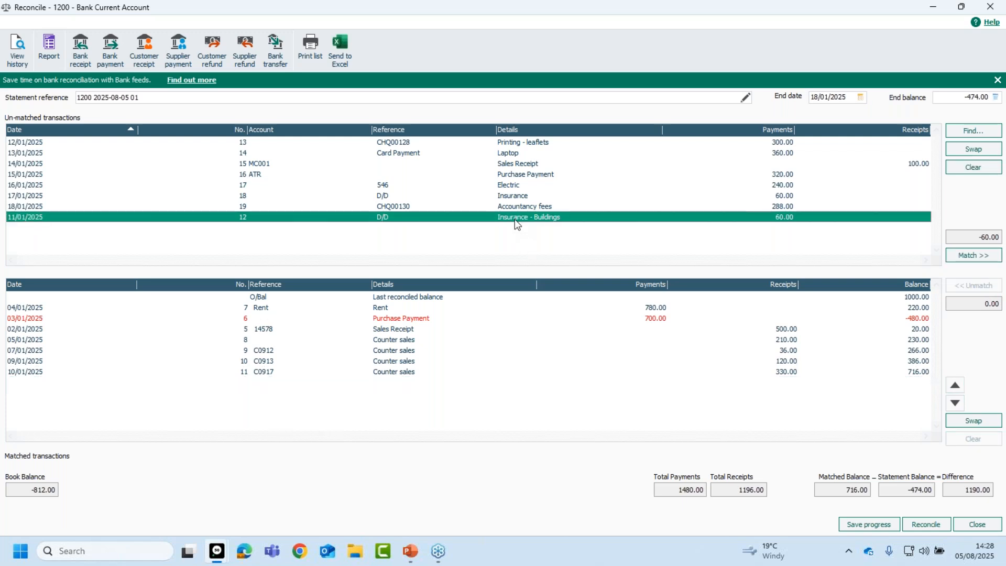
double_click(515, 219)
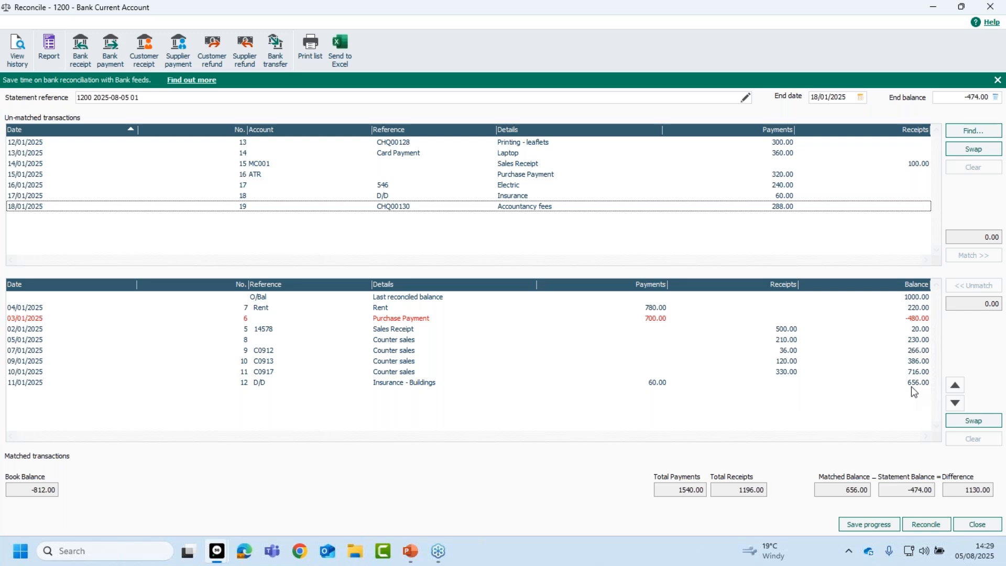
- Match the six transactions dated 12/01/2025 to 17/01/2025, from Printing - leaflets through Insurance, leaving out the Accountancy fees
left_click(540, 145)
left_click(511, 155)
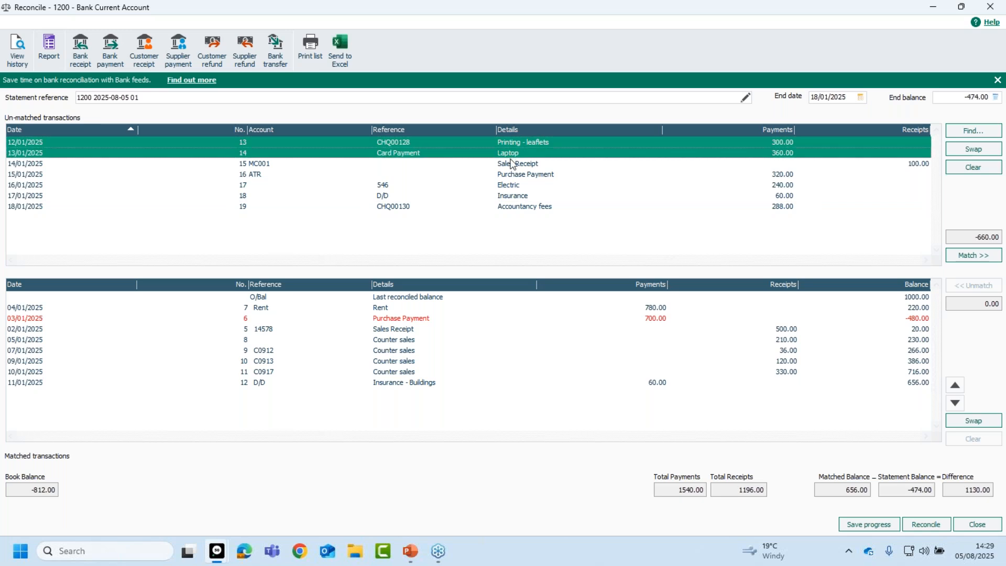
left_click(514, 167)
left_click(517, 175)
left_click(519, 187)
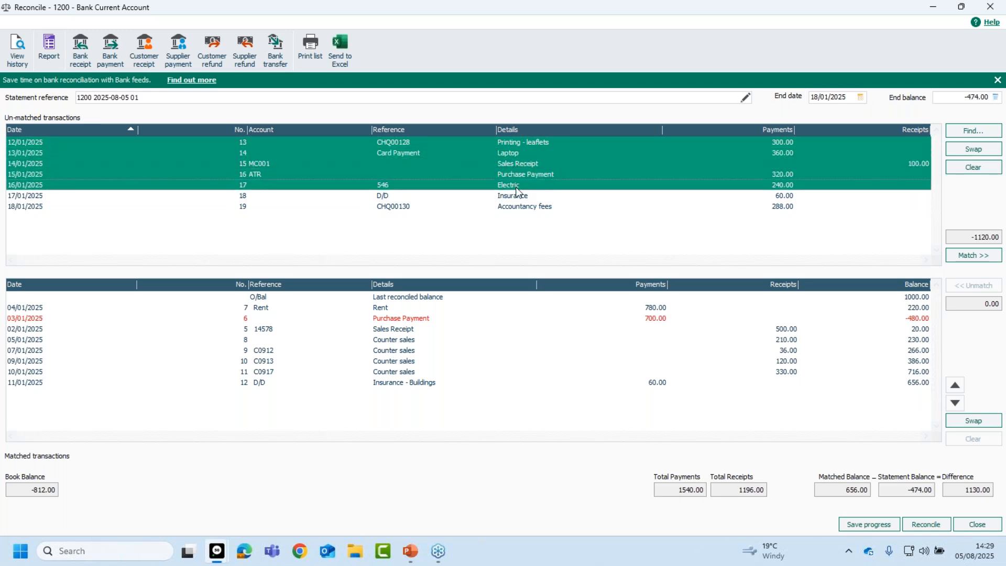
left_click(517, 198)
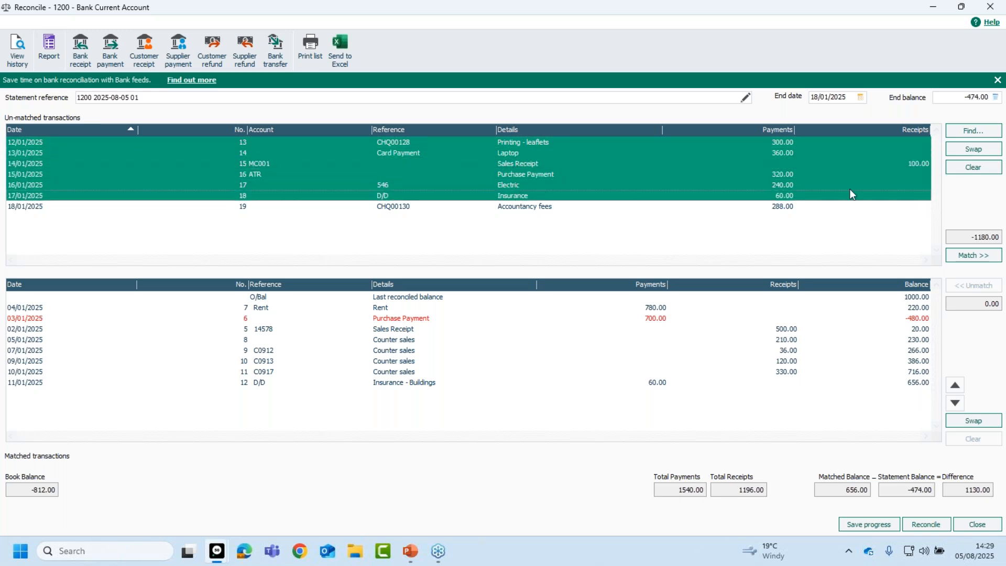
left_click(973, 258)
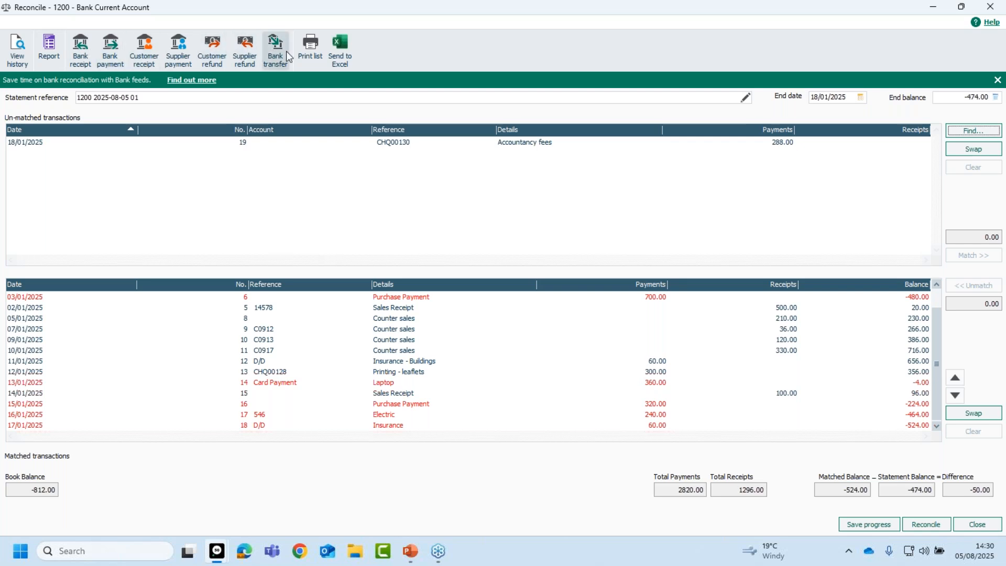
- Start a customer receipt from the reconciliation for customer account A1WEB and date it 18/01/2025
left_click(145, 50)
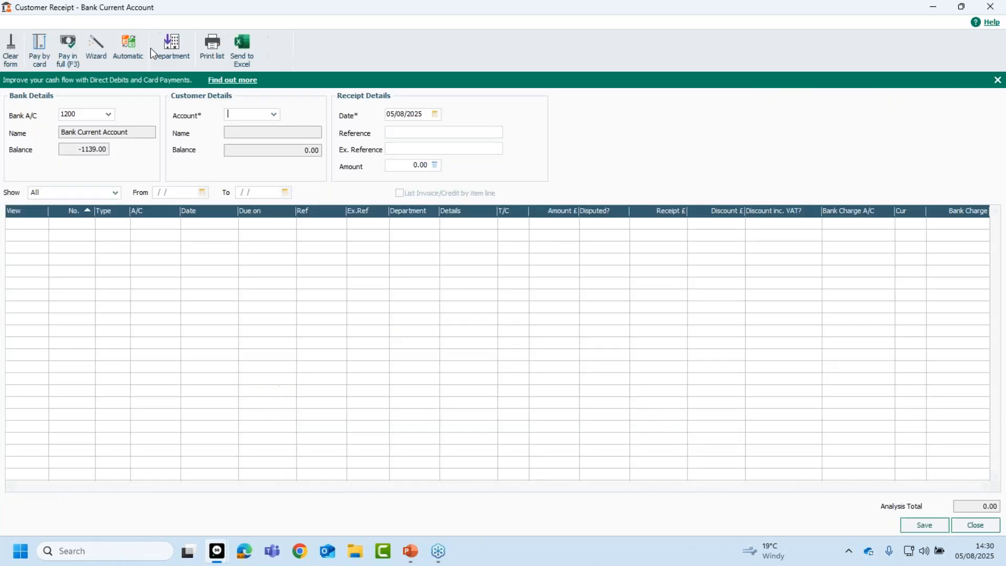
left_click(273, 114)
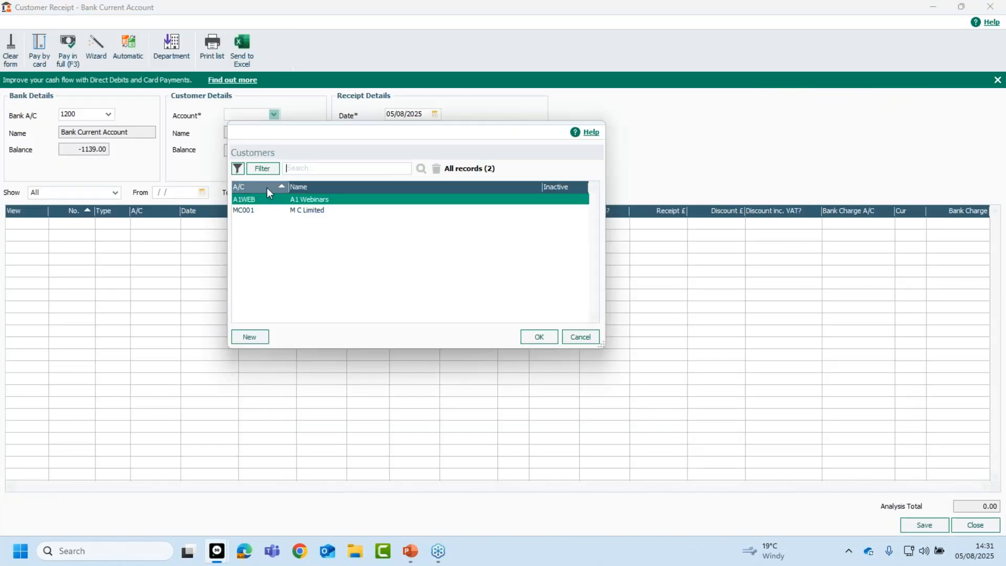
double_click(272, 199)
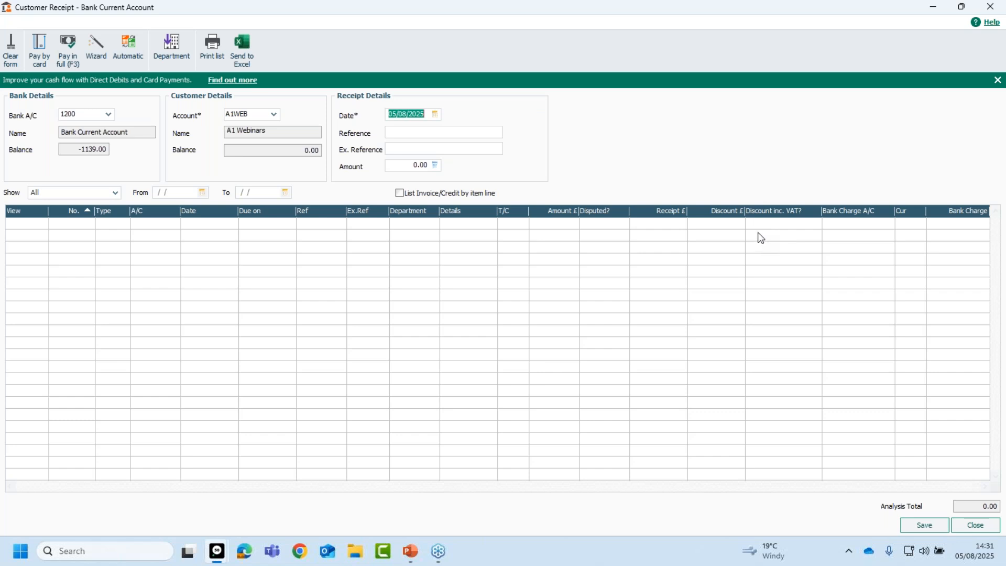
left_click(435, 114)
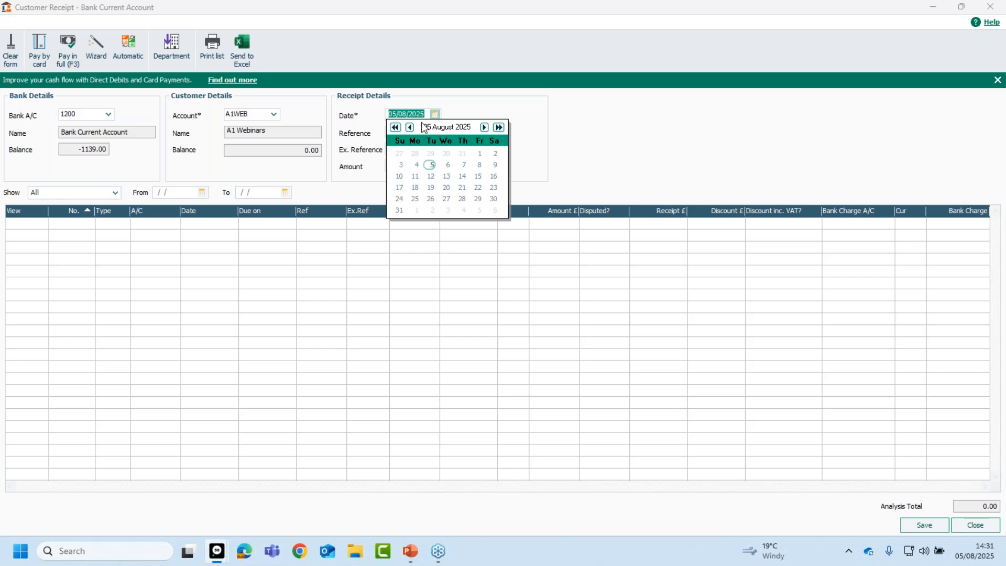
left_click(409, 127)
left_click(410, 128)
left_click(409, 128)
left_click(410, 127)
left_click(410, 127)
left_click(410, 127)
left_click(409, 127)
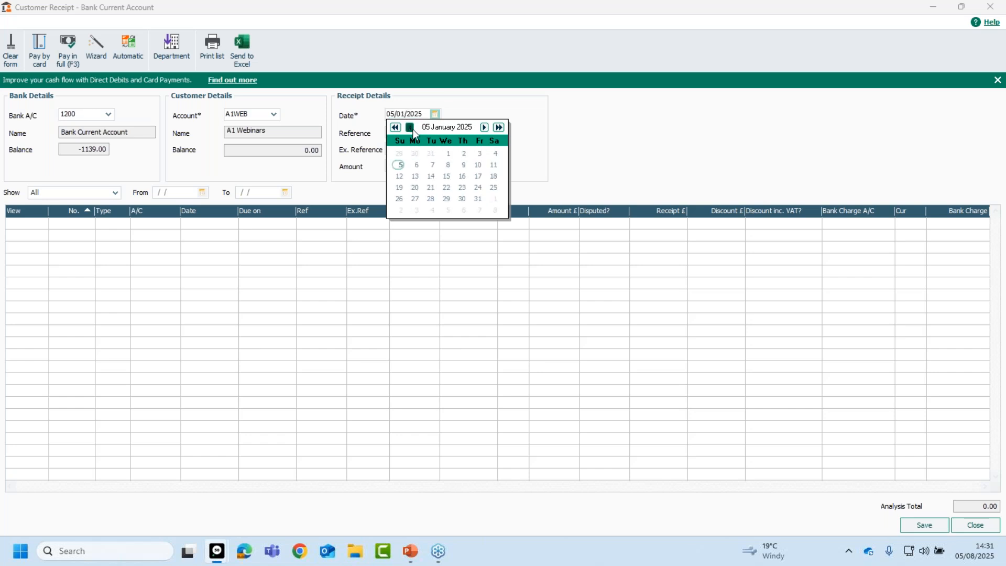
left_click(493, 176)
- Enter the reference Online and an amount of 100.00 for the customer receipt
left_click(425, 132)
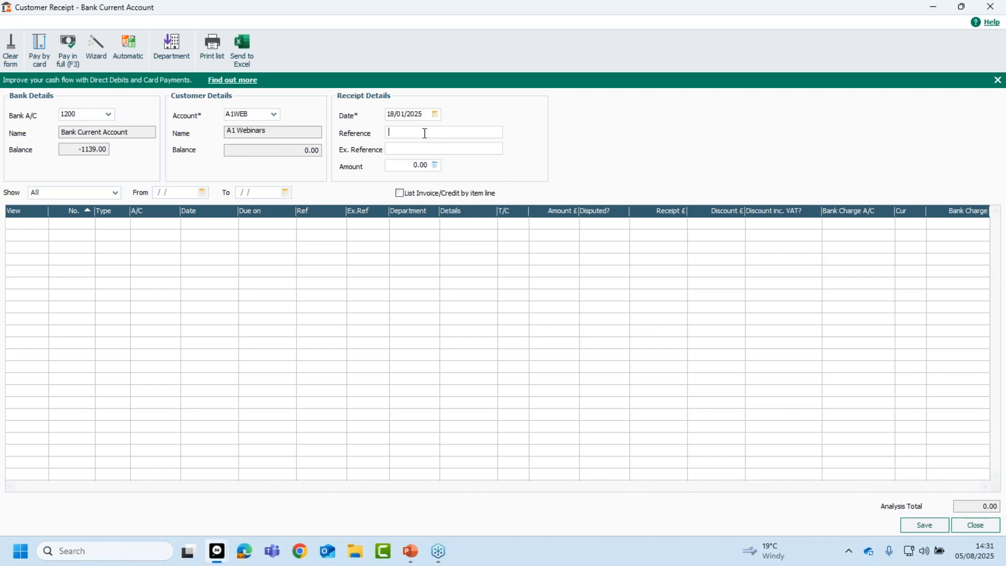
type("Online")
left_click(402, 164)
type("10")
key("Tab")
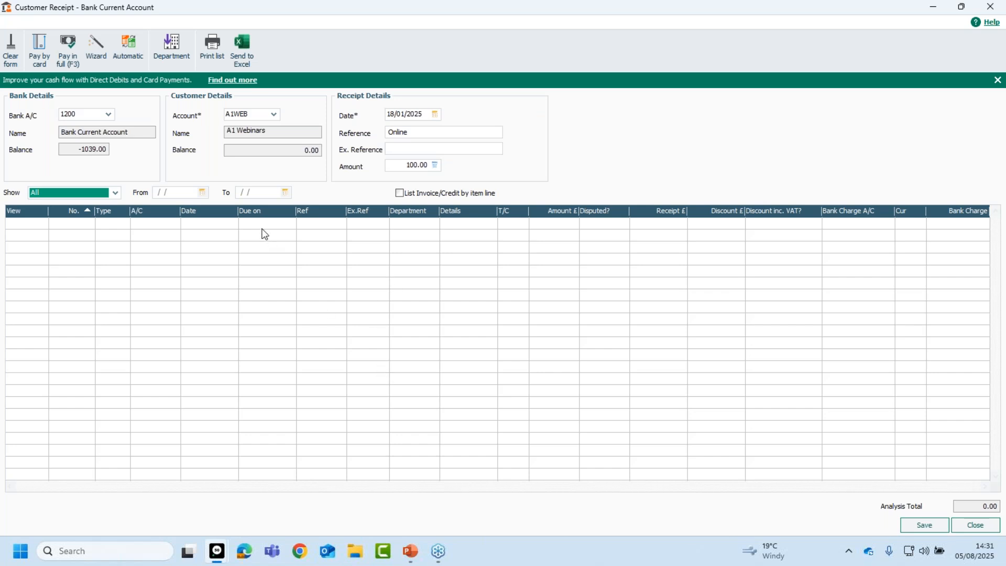
- Save the receipt as a Payment on Account, return to the reconciliation and select it among the matched transactions
left_click(925, 525)
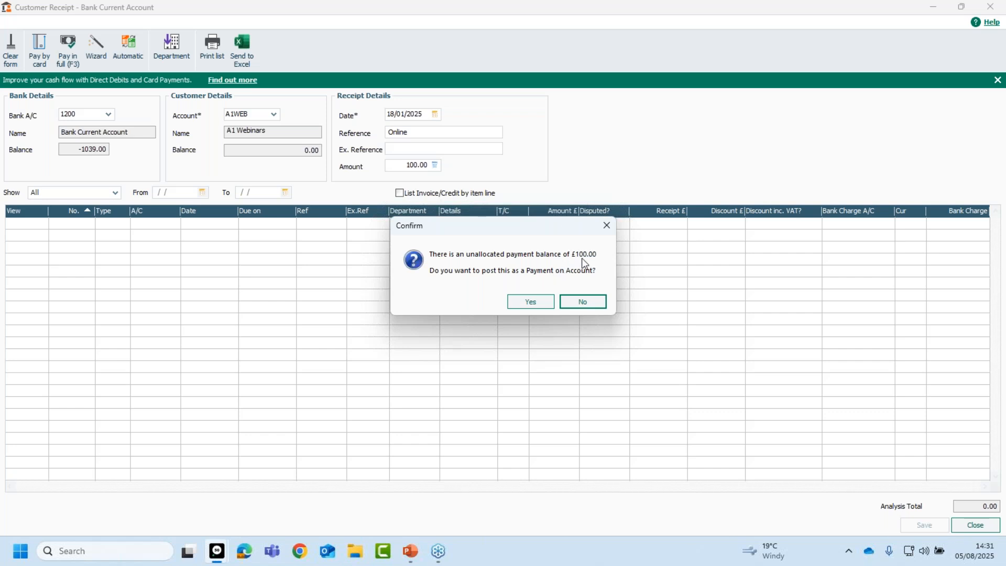
left_click(530, 302)
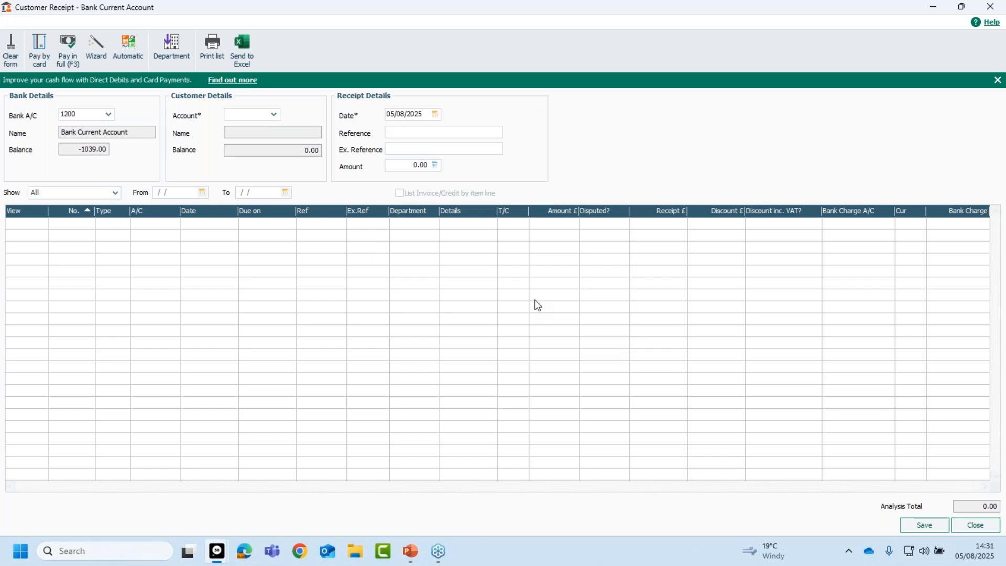
left_click(968, 525)
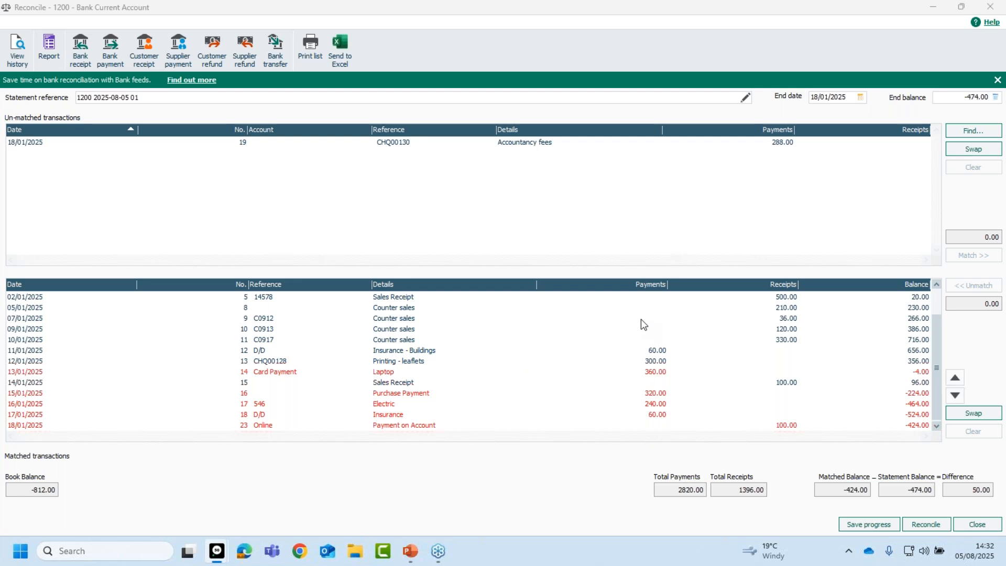
left_click(937, 426)
left_click(448, 427)
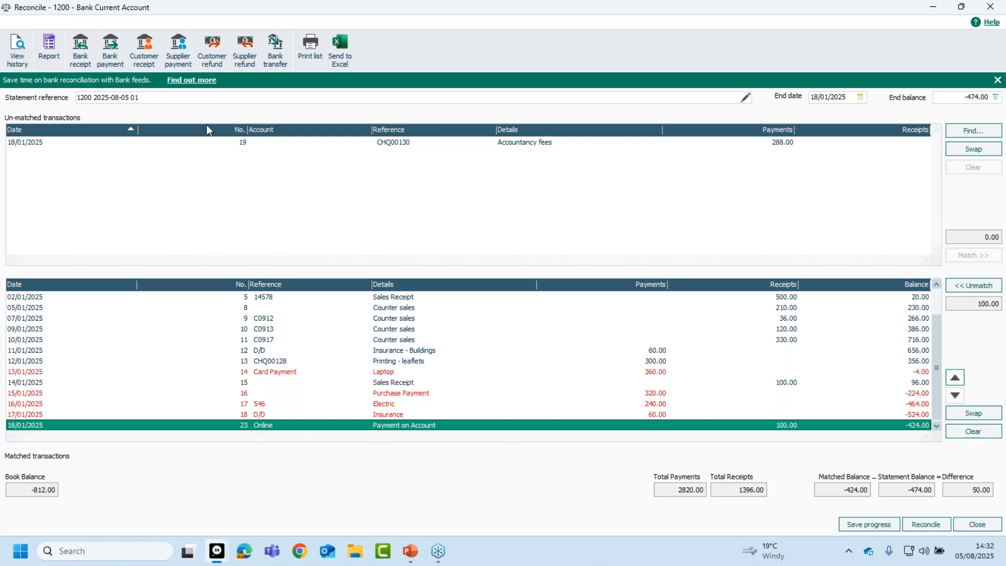
- Start a bank payment from the reconciliation and date it 18/01/2025
left_click(111, 51)
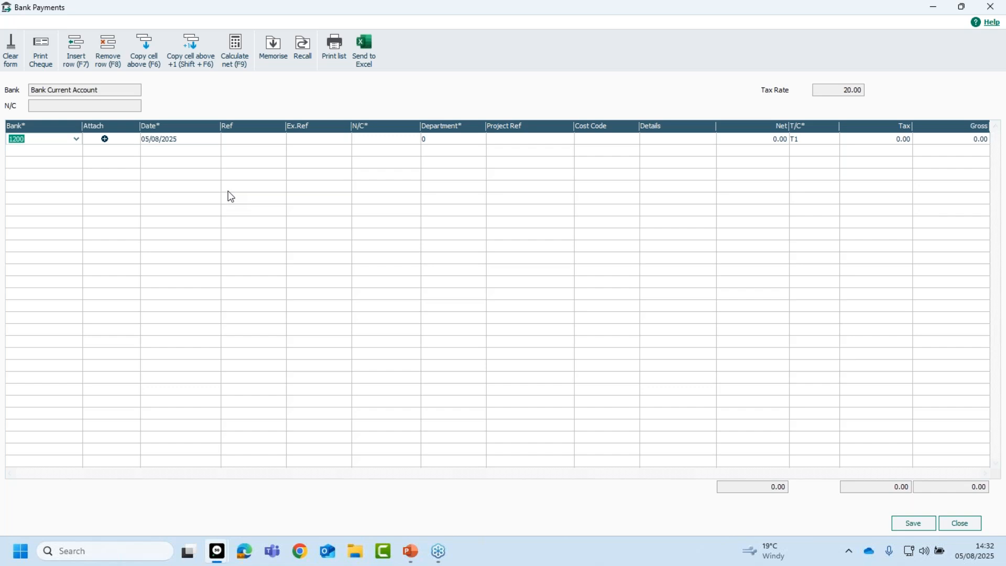
left_click(191, 141)
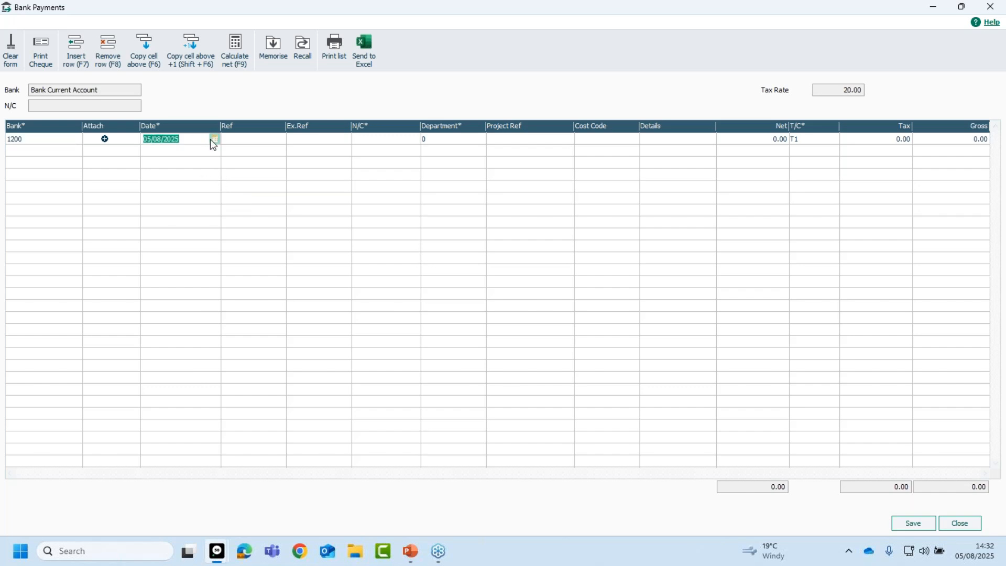
left_click(214, 139)
left_click(165, 153)
left_click(165, 153)
left_click(165, 153)
left_click(165, 153)
left_click(165, 153)
left_click(165, 153)
left_click(165, 152)
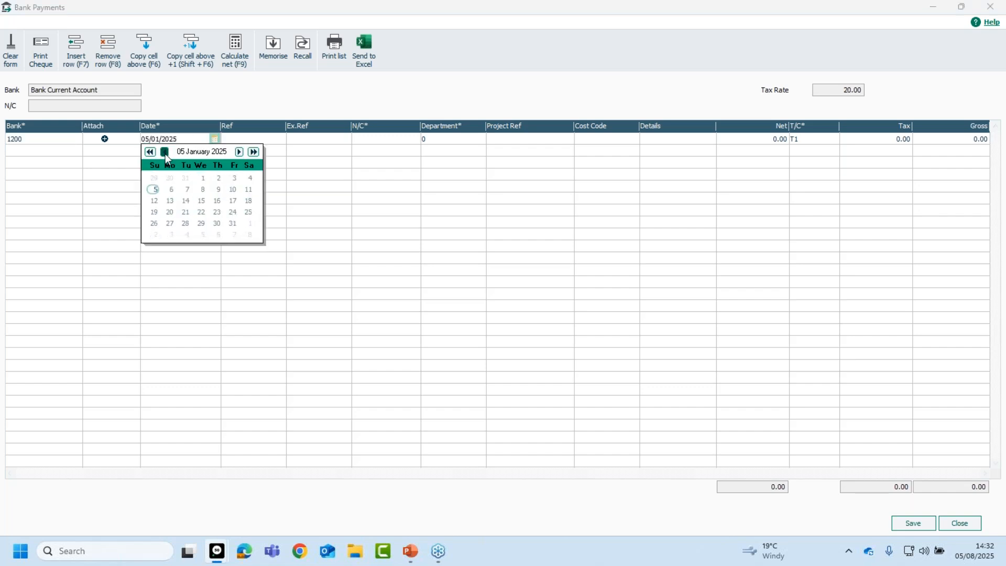
left_click(249, 201)
- Enter the reference Charges, nominal code 7901 and the details Bank Charges on the bank payment line
left_click(276, 141)
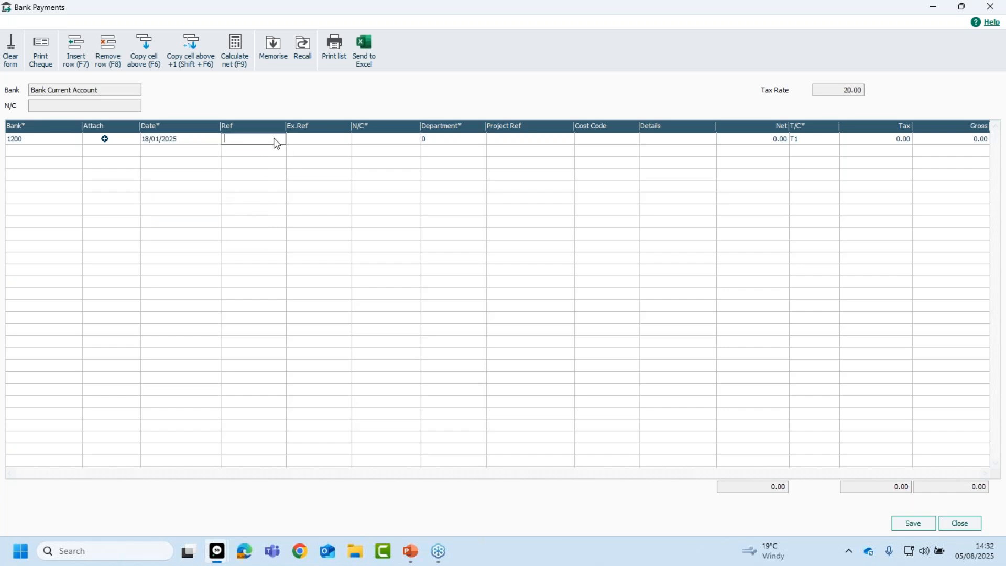
type("Charges")
key("Tab")
key("Tab")
type("79")
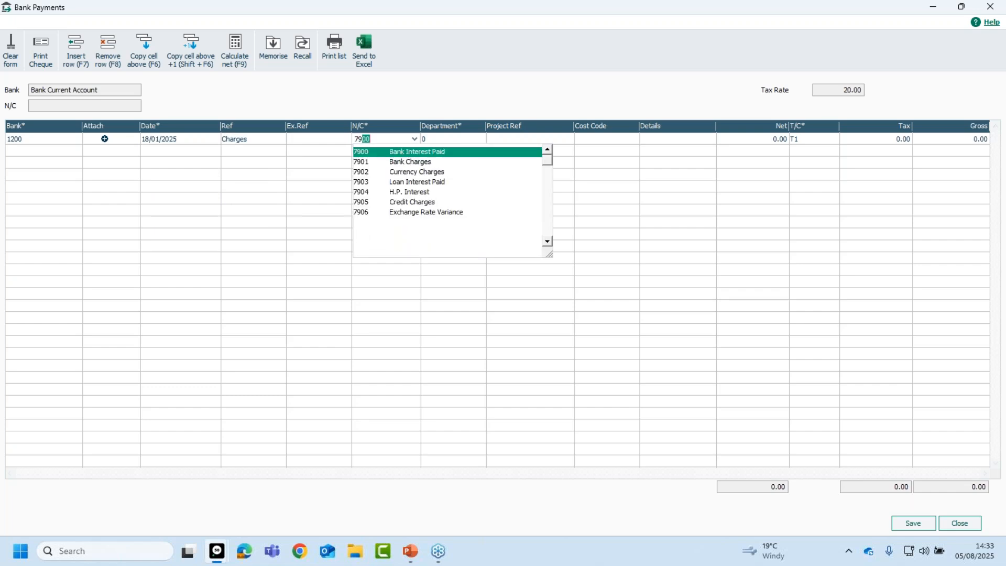
type("01")
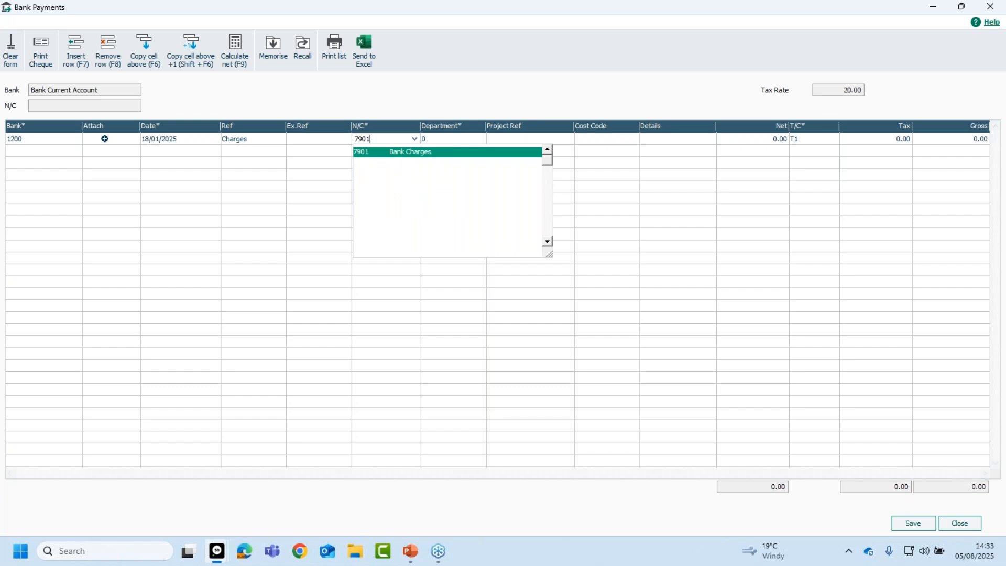
key("Tab")
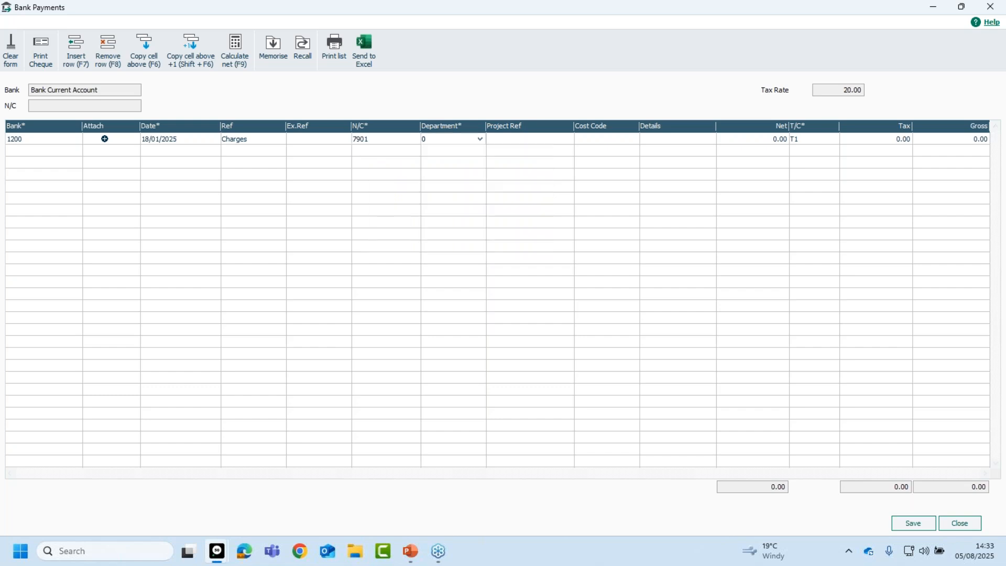
key("Tab")
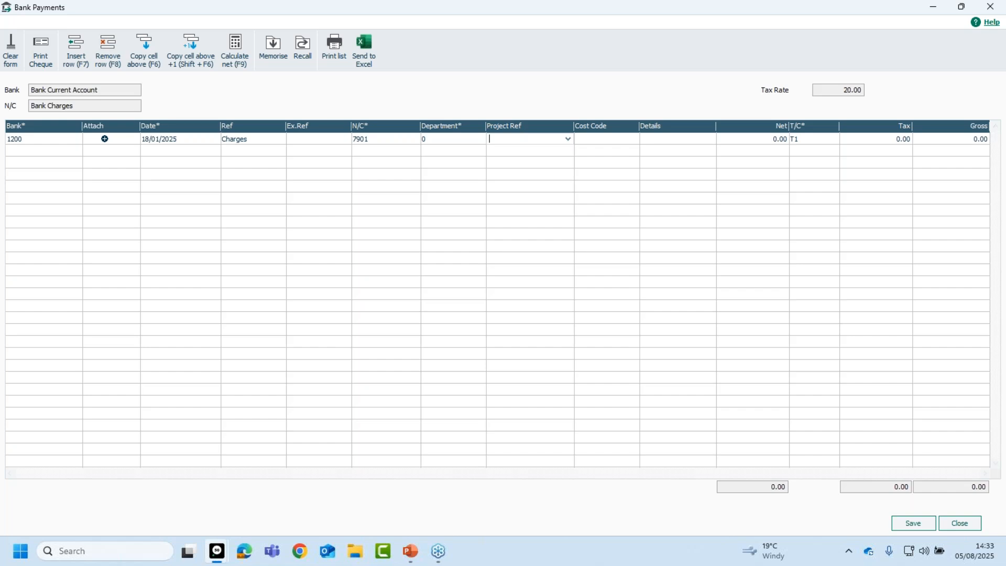
key("Tab")
key("Tab")
type("Bank Charges")
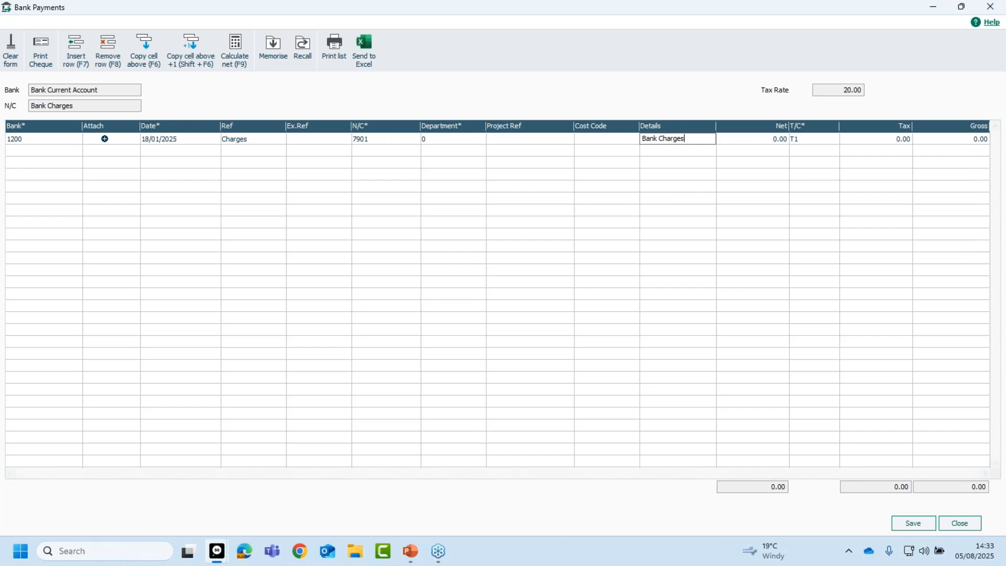
- Set the bank charges payment's net amount to 50.00 and its tax code to T2 for exempt transactions
key("Tab")
type("5")
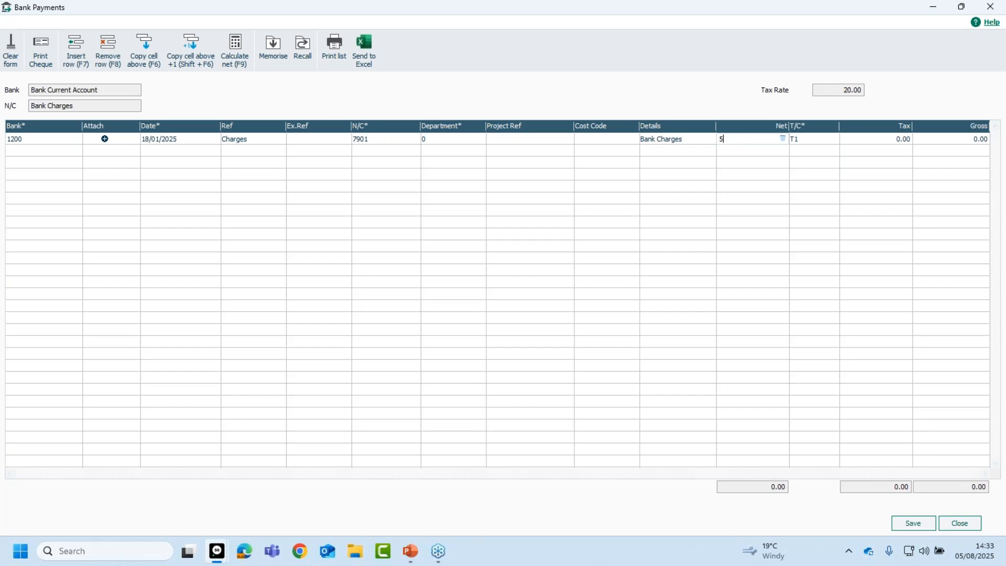
type("0")
key("Tab")
left_click(834, 139)
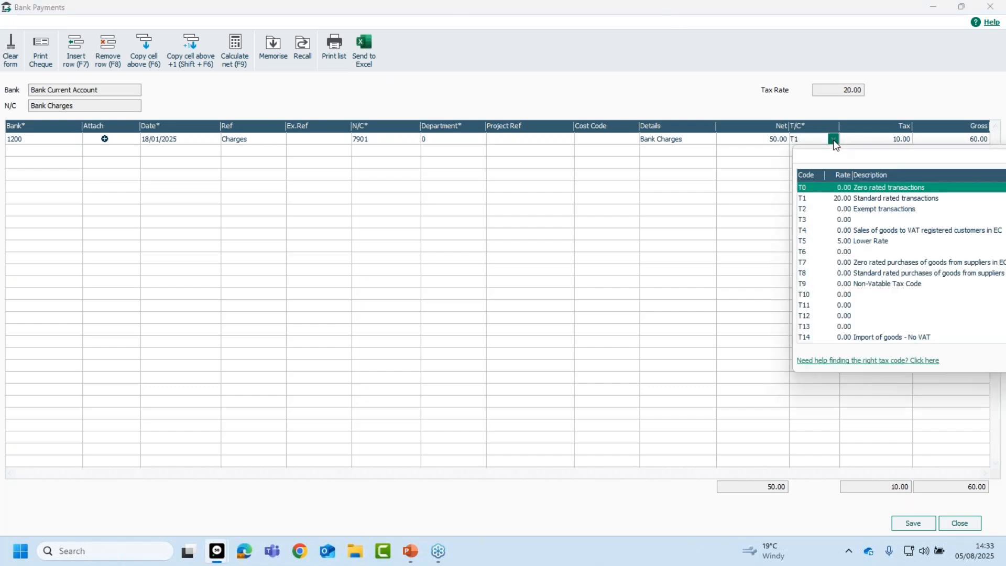
left_click(856, 209)
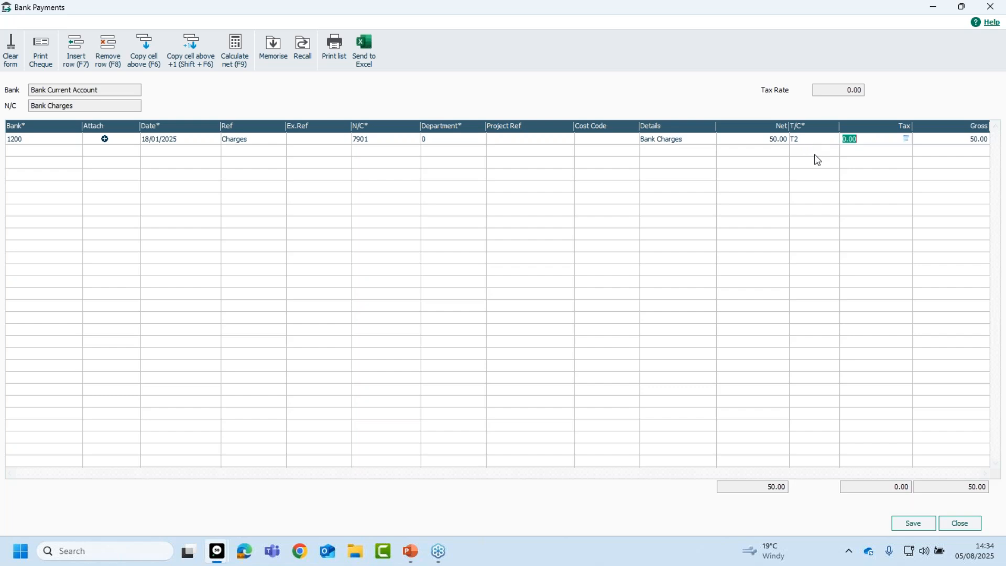
- Save the bank charges payment, return to the reconciliation and select it among the matched transactions
left_click(914, 526)
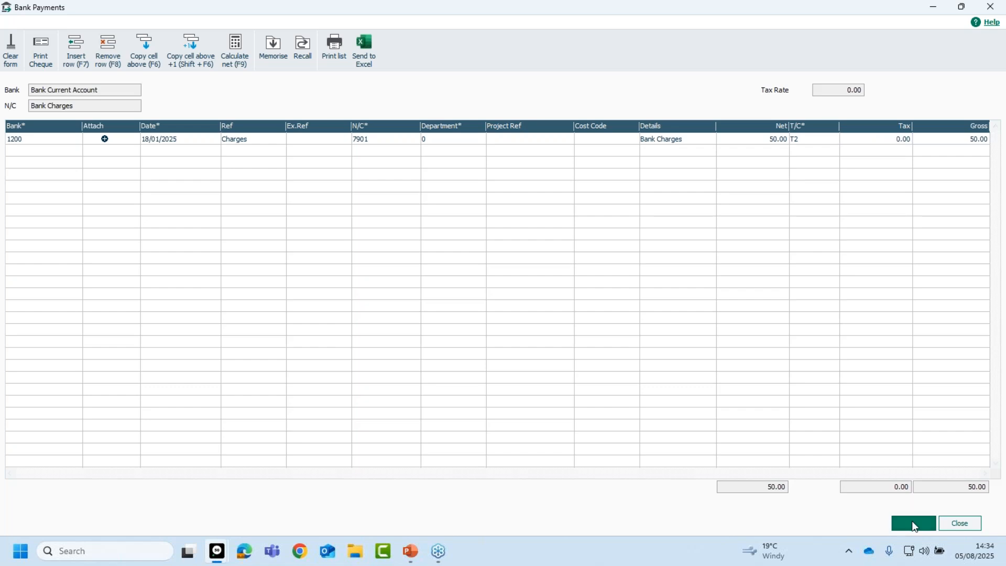
left_click(960, 524)
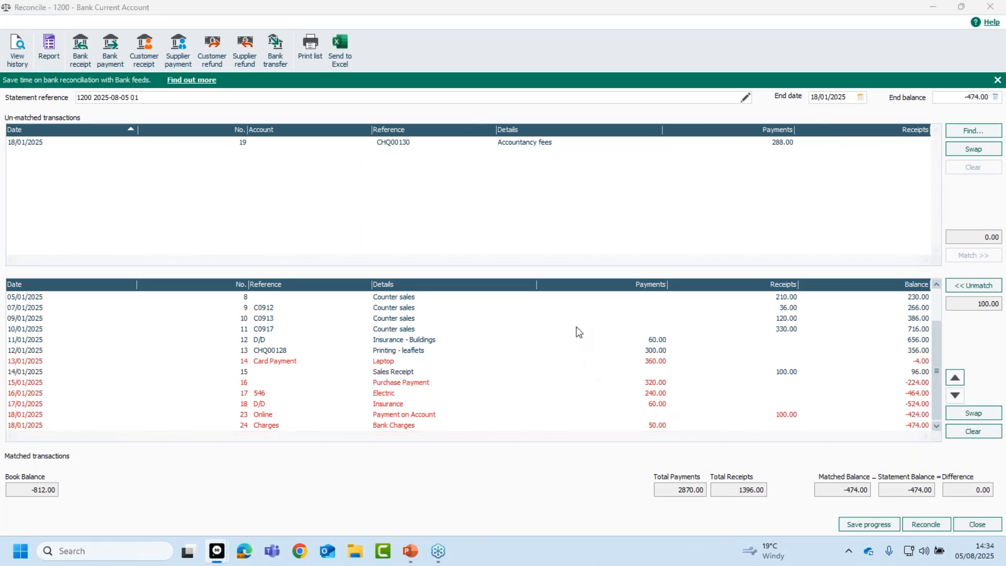
left_click(397, 427)
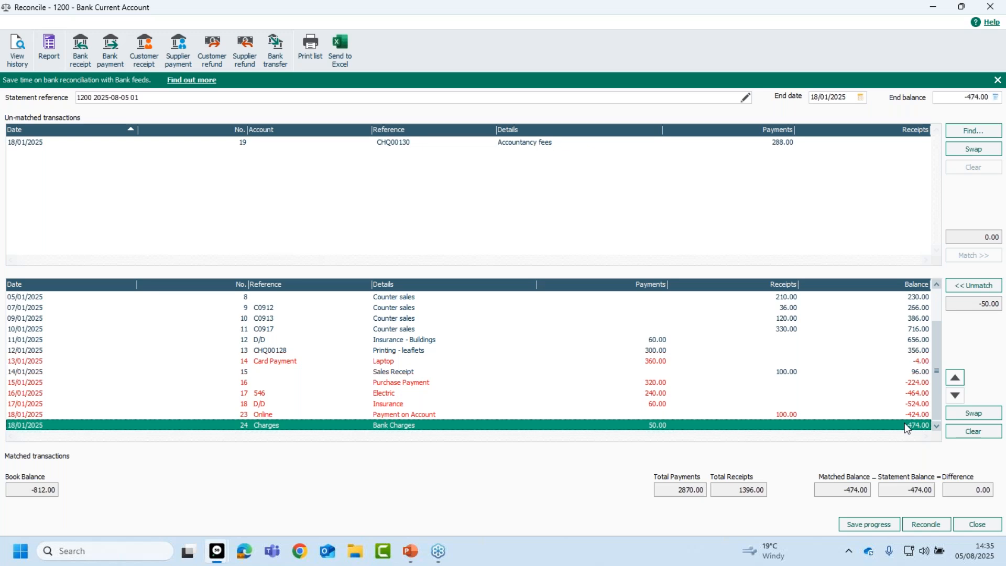
- Save the reconciliation progress and reopen the Bank Current Account reconciliation from the saved statement
left_click(869, 524)
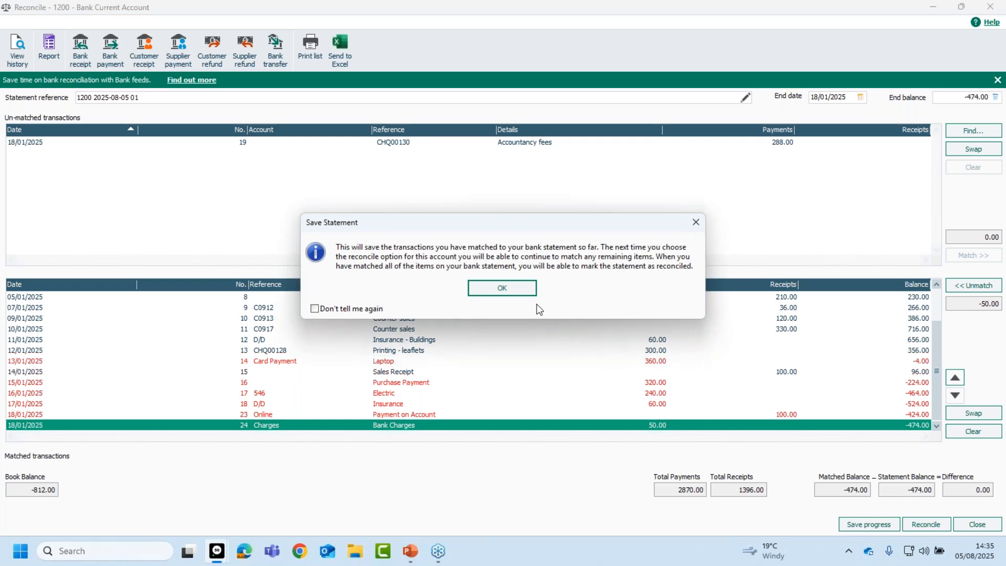
left_click(503, 290)
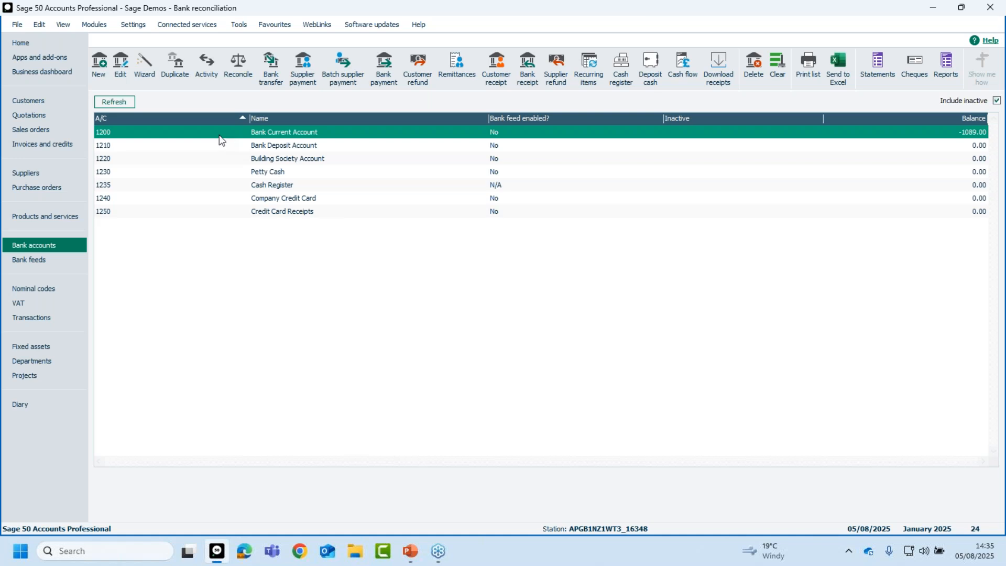
left_click(235, 64)
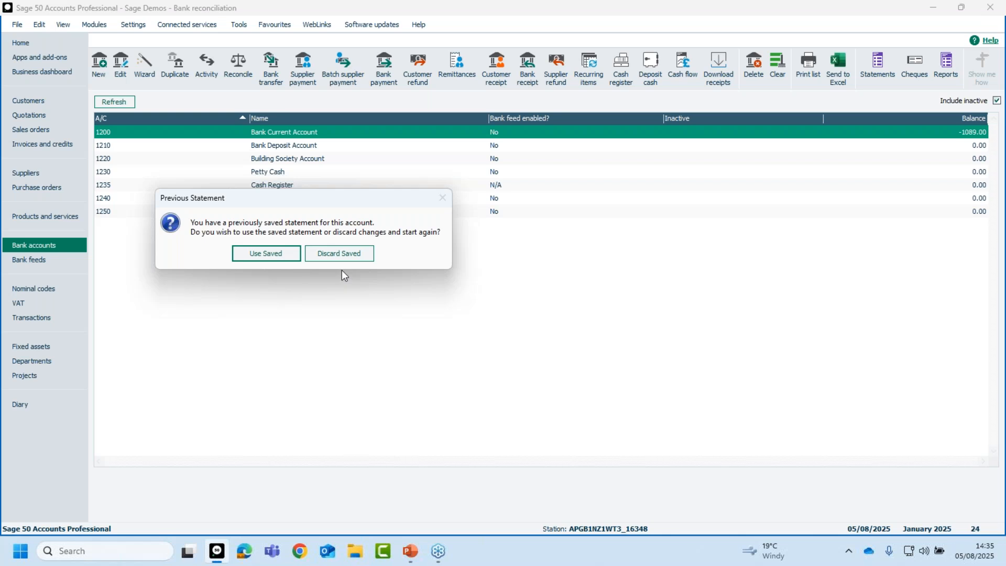
left_click(264, 254)
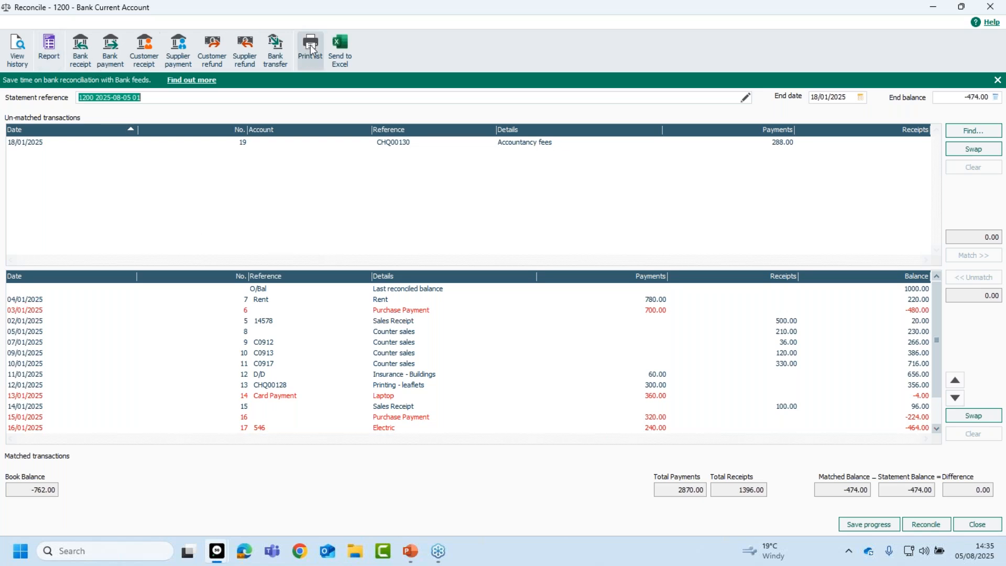
- Check the Bank Current Account's reconciliation history folder and close it
left_click(20, 50)
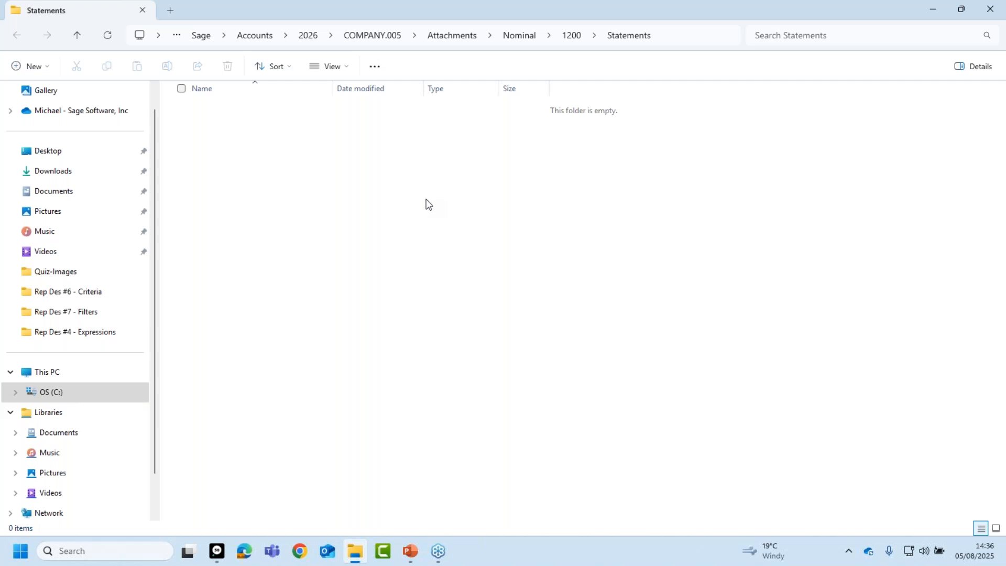
left_click(990, 9)
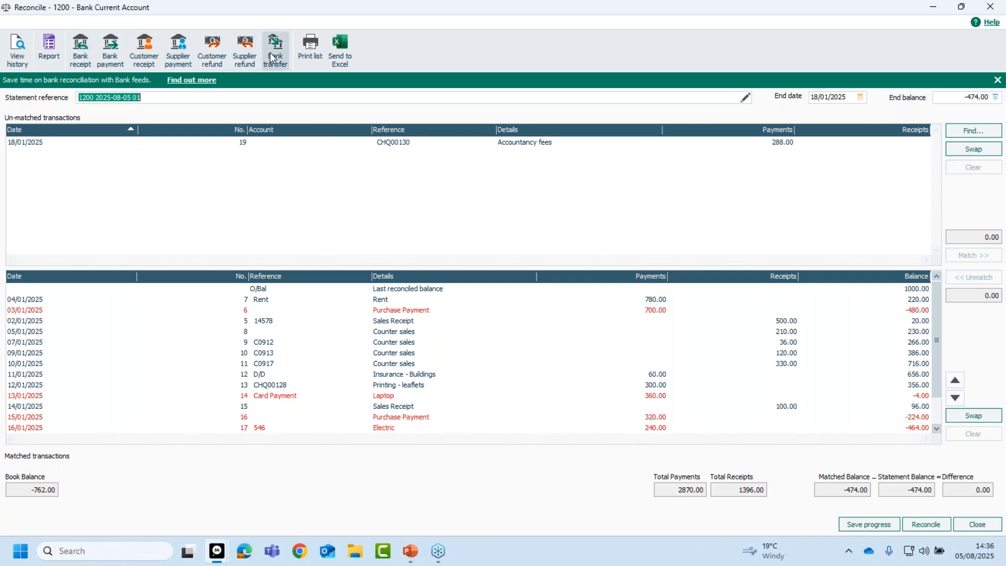
- Export the reconciliation to Excel, review its unmatched and matched items, and close the workbook without saving
left_click(343, 45)
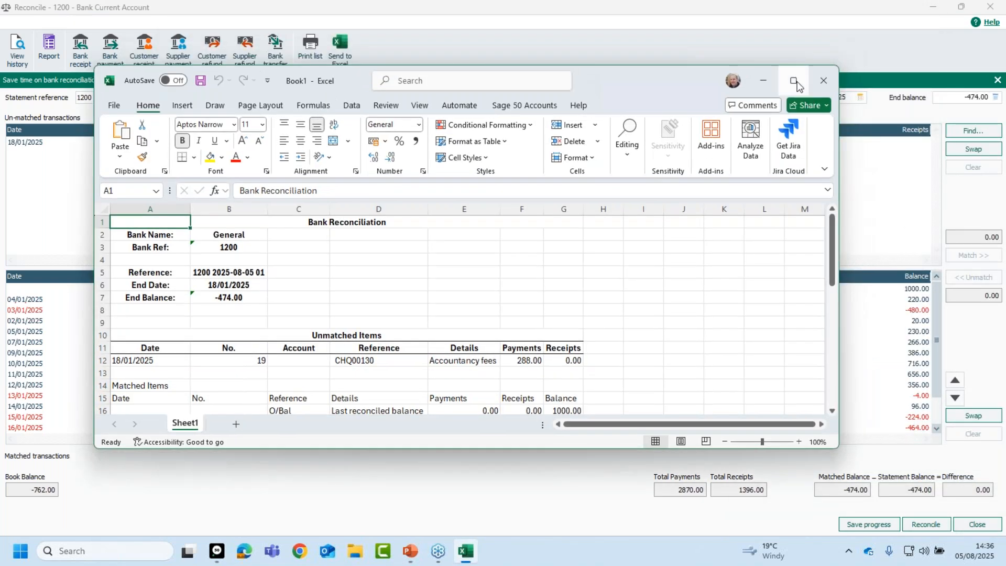
left_click(794, 81)
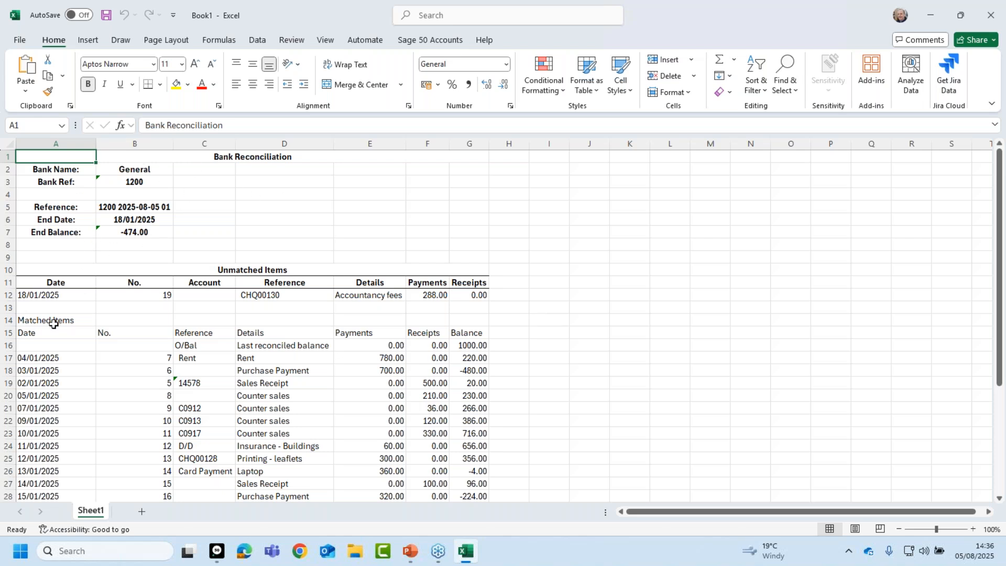
left_click_drag(39, 295, 468, 295)
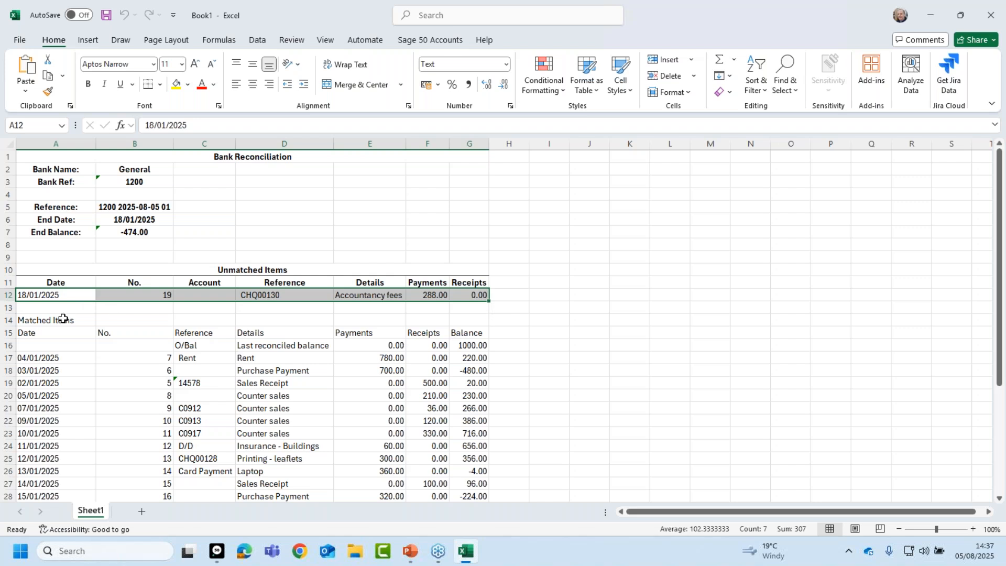
left_click_drag(62, 318, 484, 510)
left_click_drag(484, 513, 484, 471)
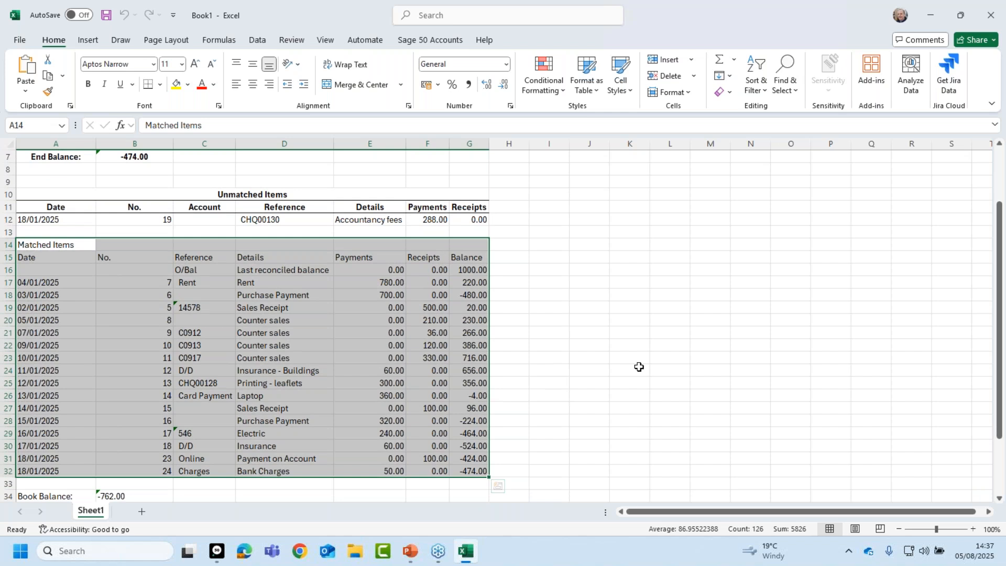
left_click(992, 16)
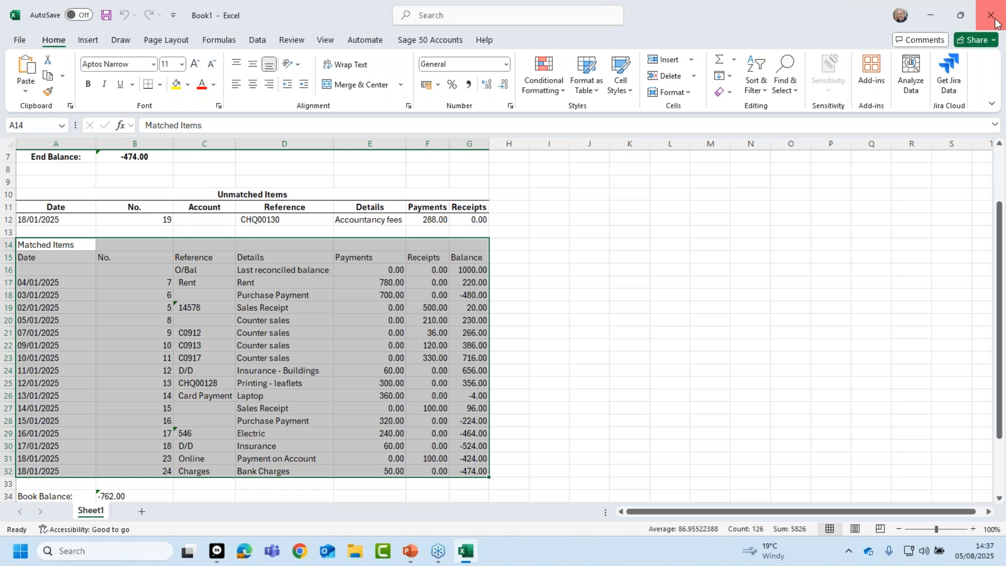
left_click(548, 422)
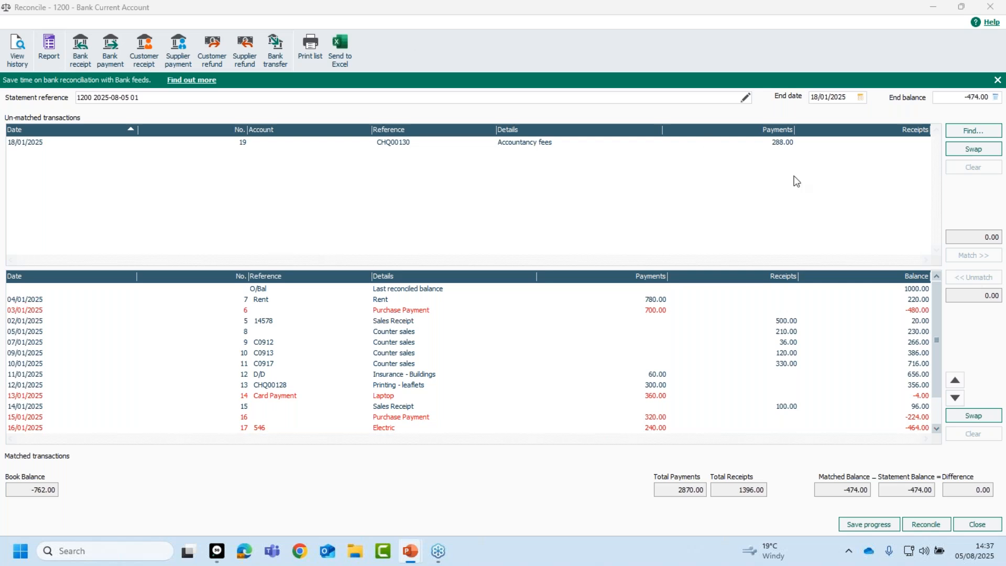
- Review which fields the unmatched transactions search can use, including Net Amount, and close the search
left_click(973, 131)
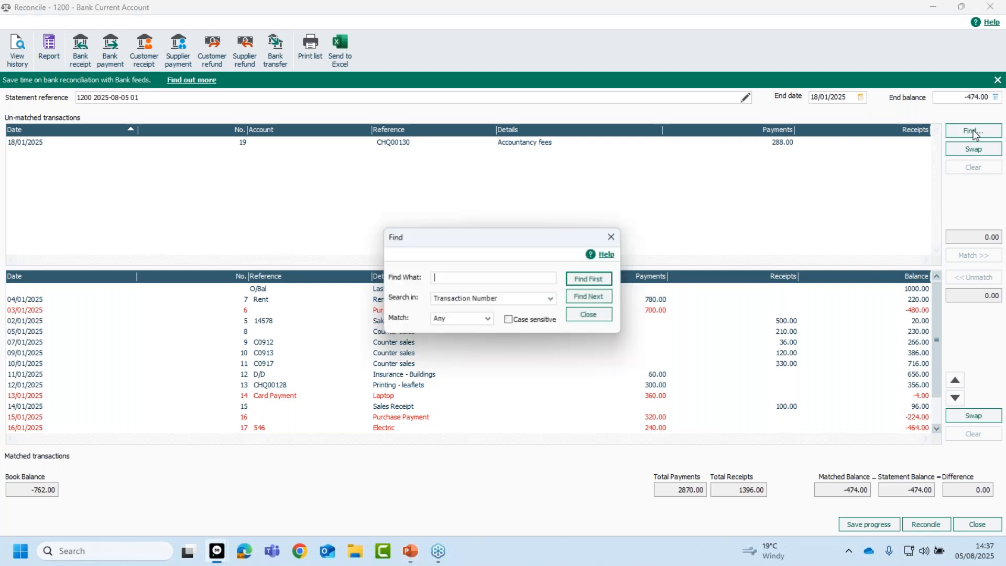
left_click(470, 298)
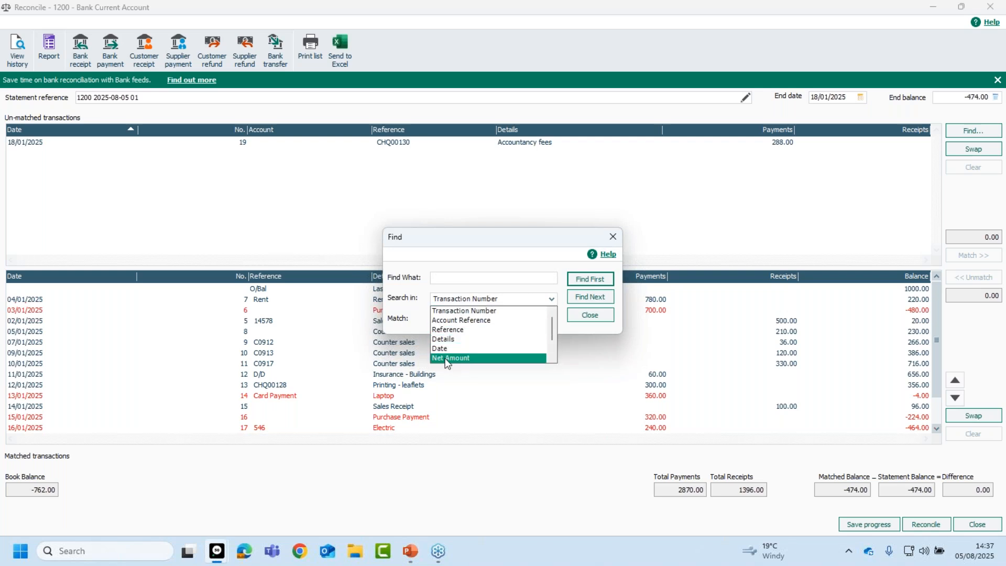
left_click(600, 313)
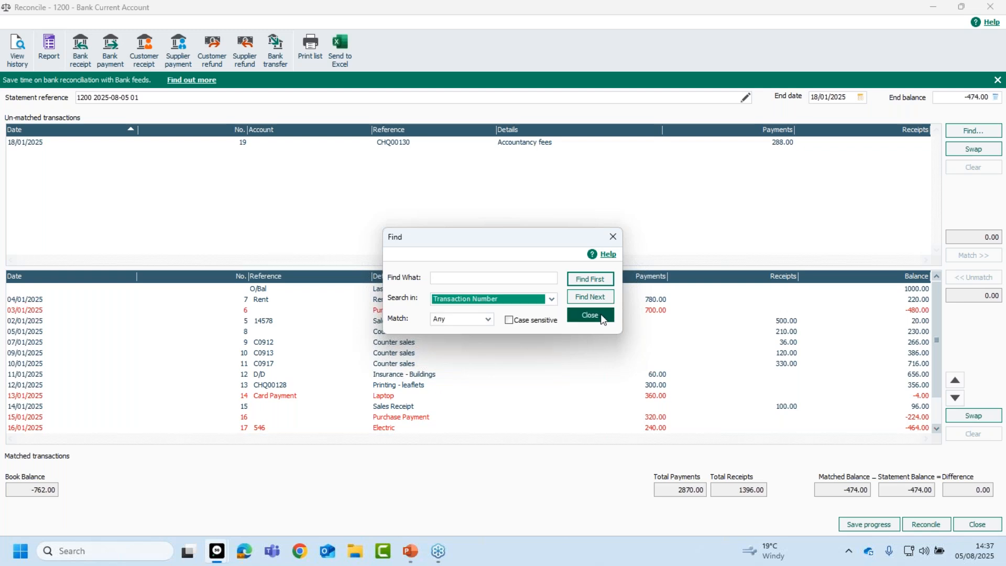
left_click(600, 314)
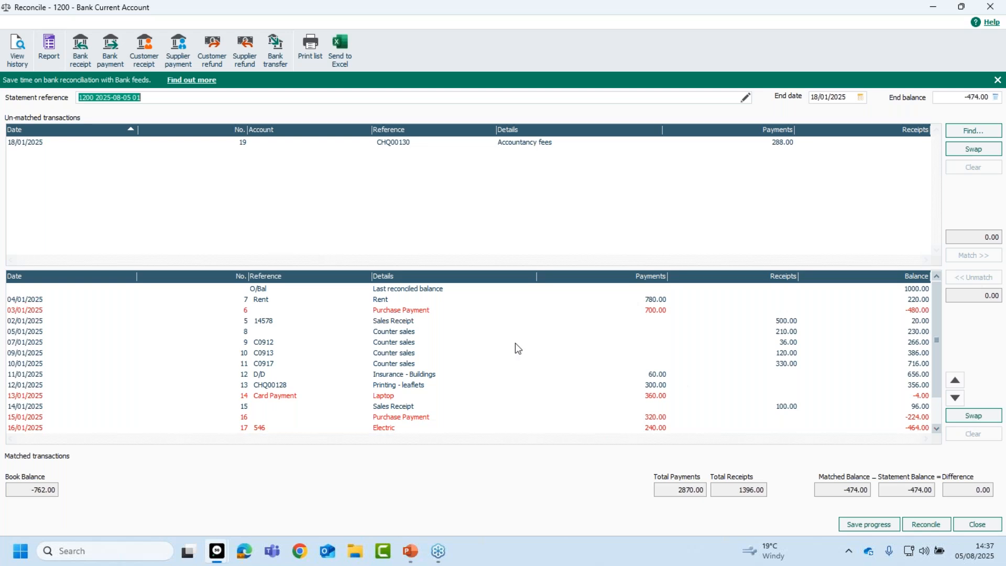
- Select the four Counter sales among the matched transactions, invert the selection and clear it
left_click(406, 336)
left_click(406, 343)
left_click(405, 354)
left_click(404, 364)
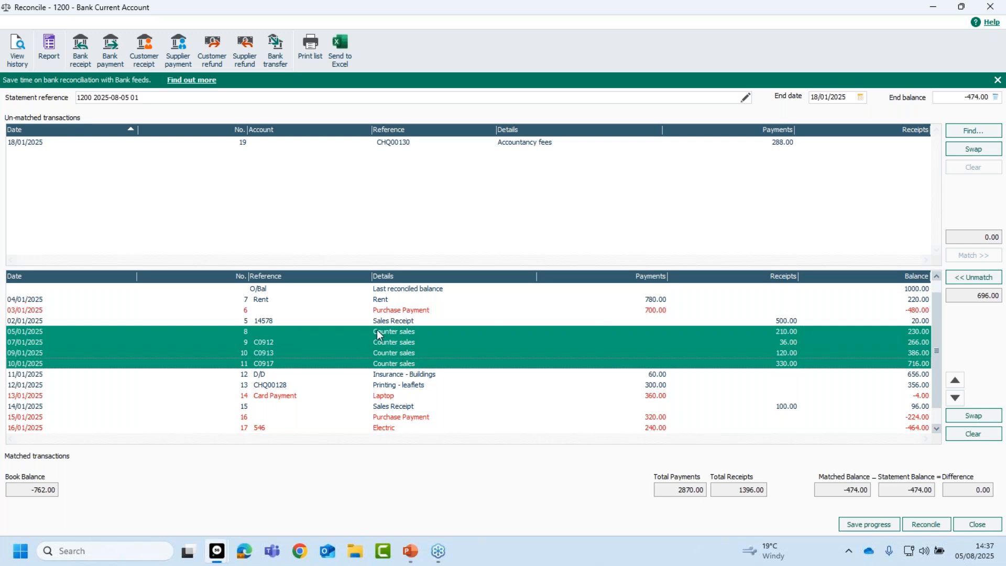
left_click(973, 416)
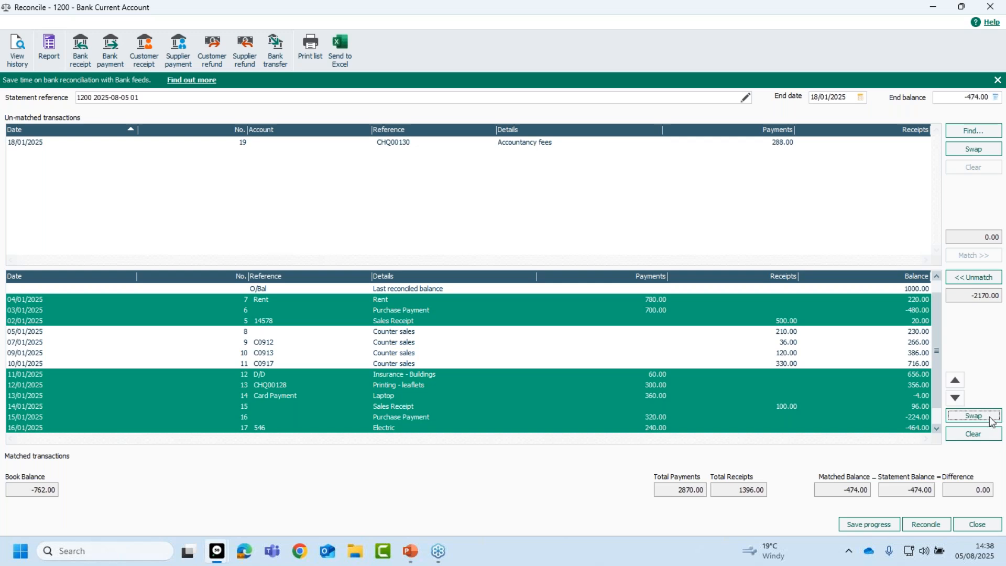
left_click(974, 433)
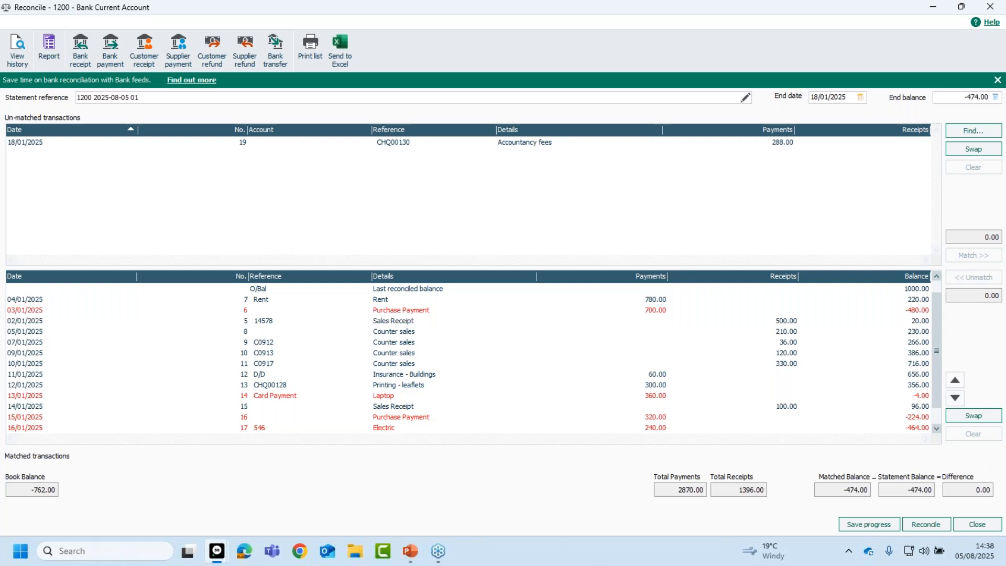
- Select the matched Counter sales dated 05/01, 07/01 and 09/01/2025 to check their combined amount and deselect them
left_click(976, 151)
left_click(410, 333)
left_click(410, 343)
left_click(410, 354)
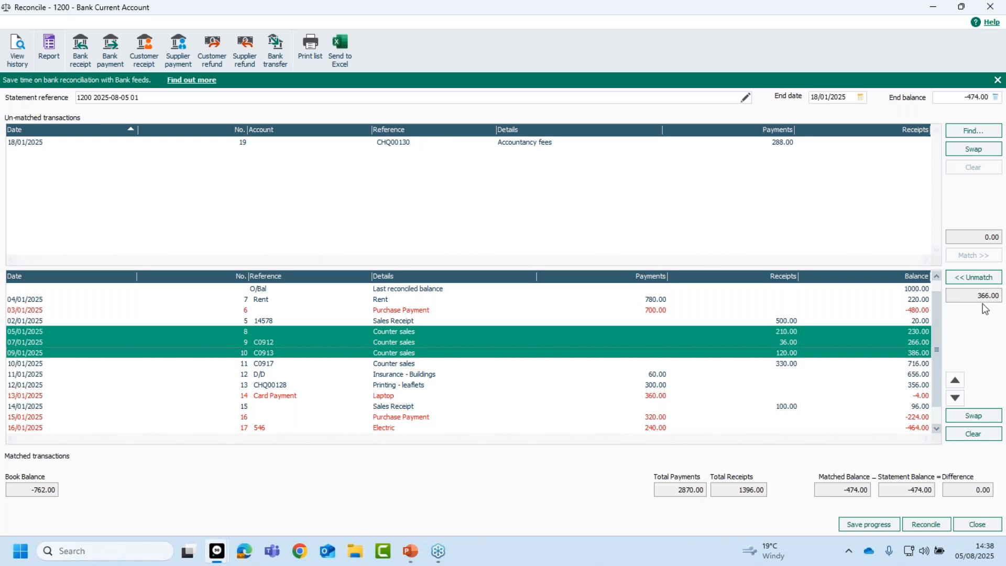
left_click(575, 353)
left_click(575, 343)
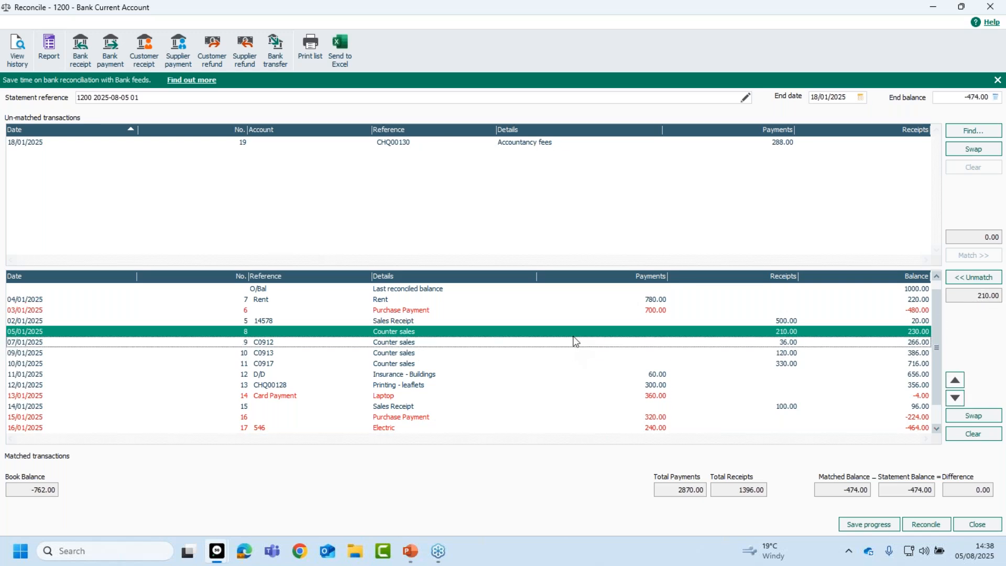
left_click(573, 332)
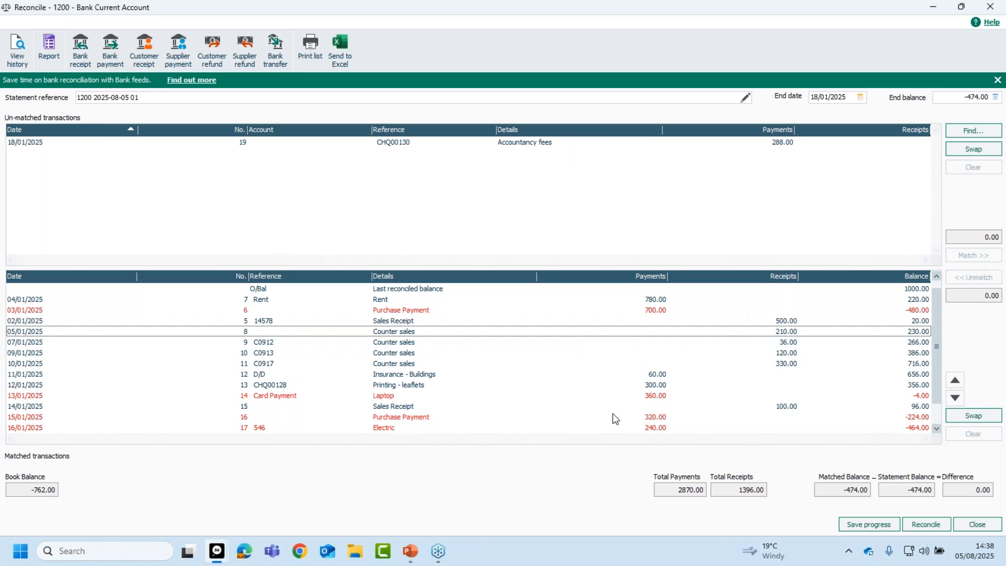
- Move the matched Insurance - Buildings payment up four rows, directly below the 02/01/2025 Sales Receipt
left_click(411, 375)
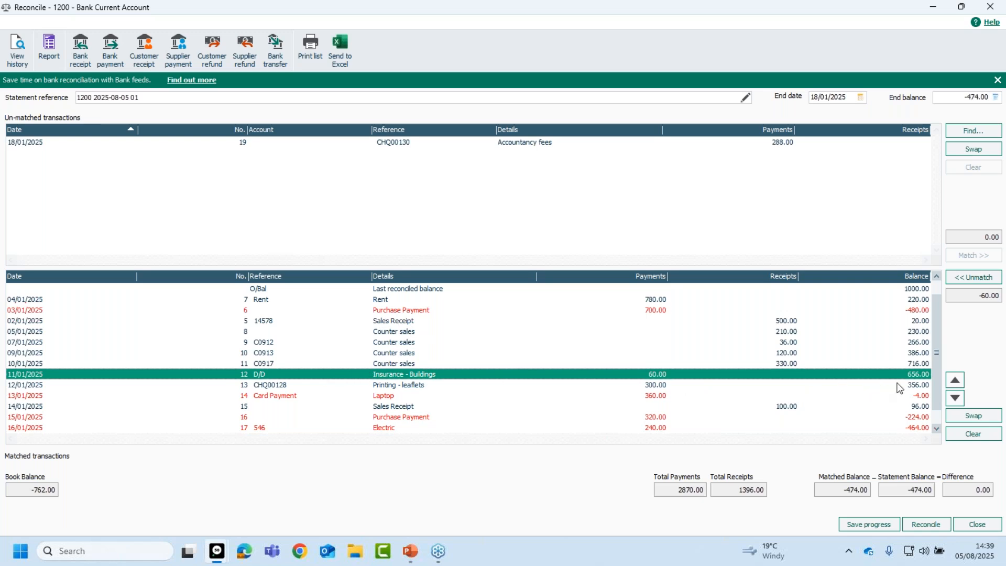
left_click(953, 380)
left_click(953, 381)
left_click(953, 381)
left_click(953, 380)
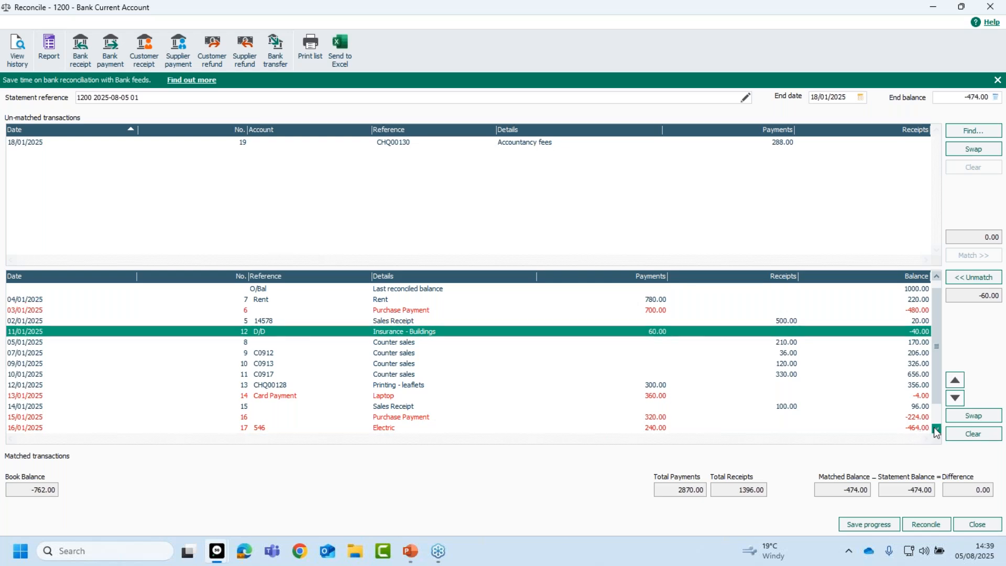
- Check the remaining matched transactions and reconcile the Bank Current Account statement
scroll(931, 427, "down", 1)
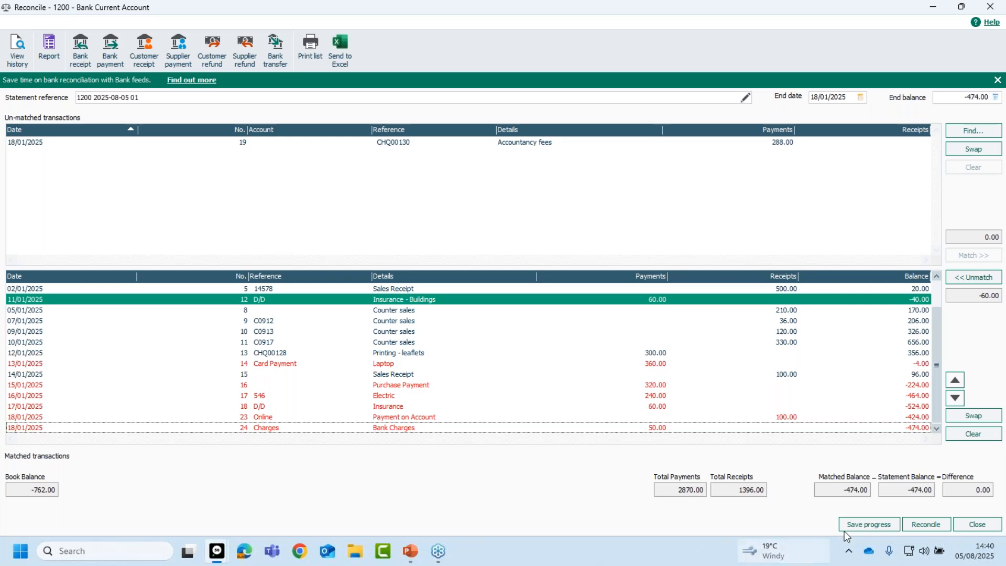
left_click(925, 526)
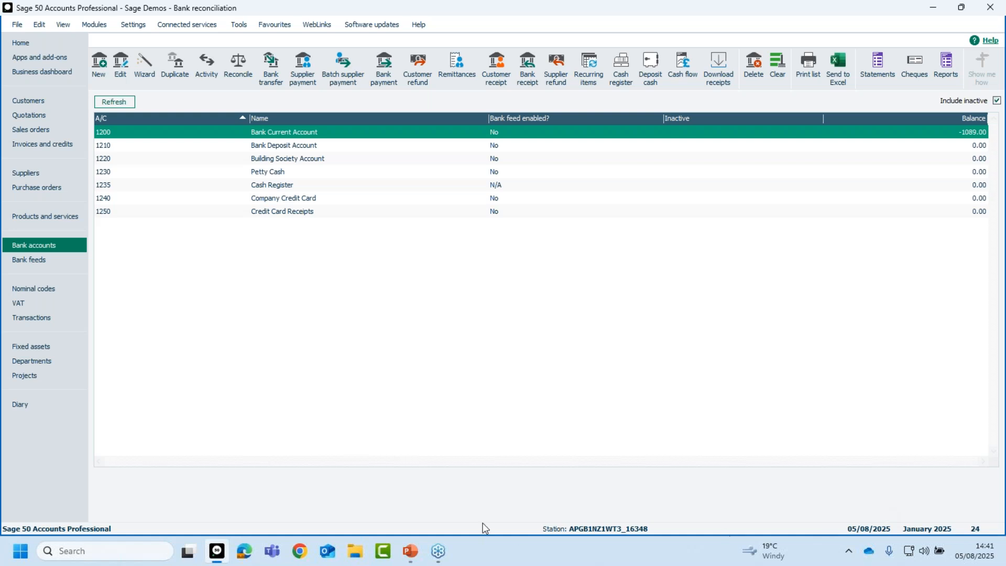
- Review the bank reconciled dates in the transactions list and the last reconciled details in the Bank Current Account record
left_click(24, 319)
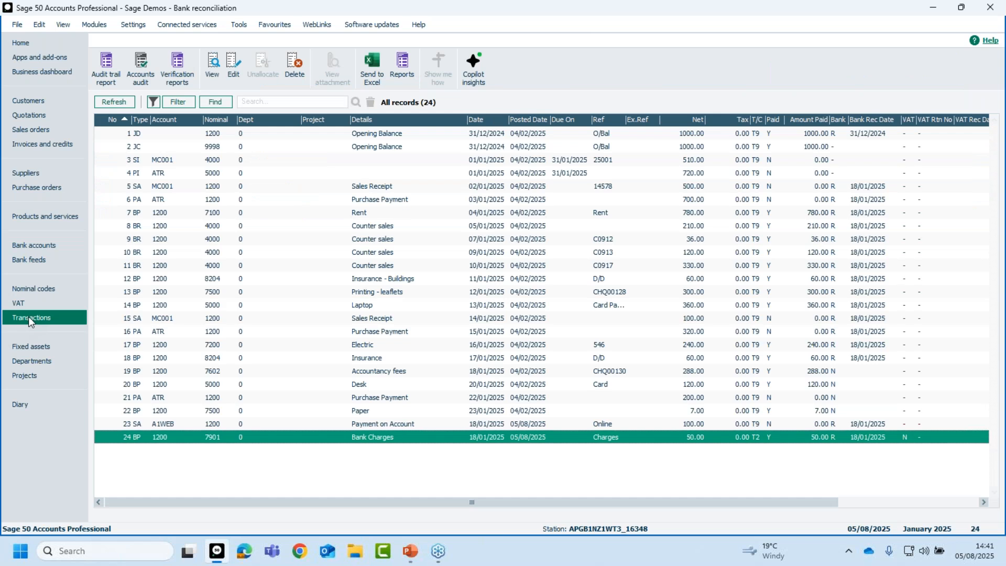
left_click(40, 244)
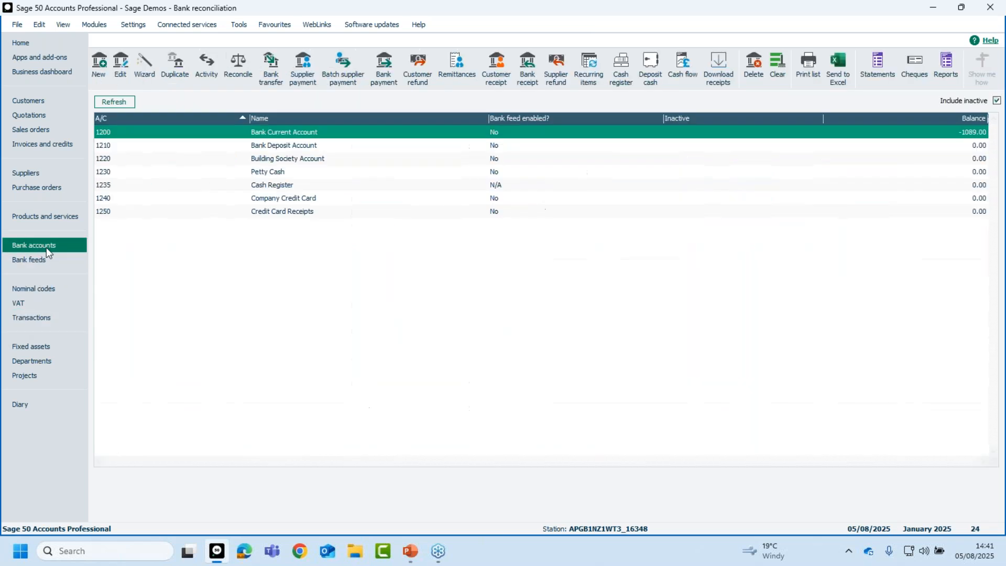
double_click(283, 132)
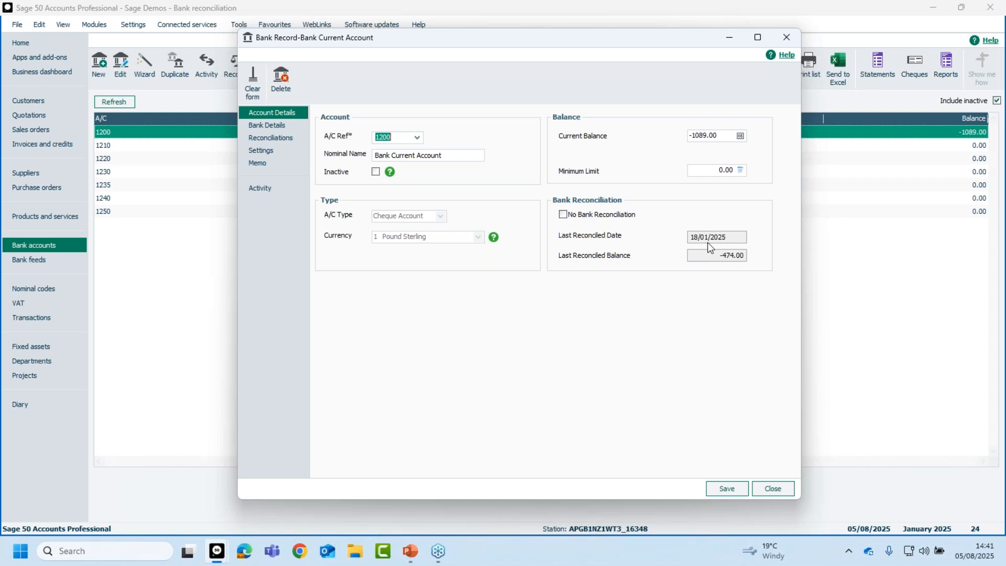
left_click(266, 163)
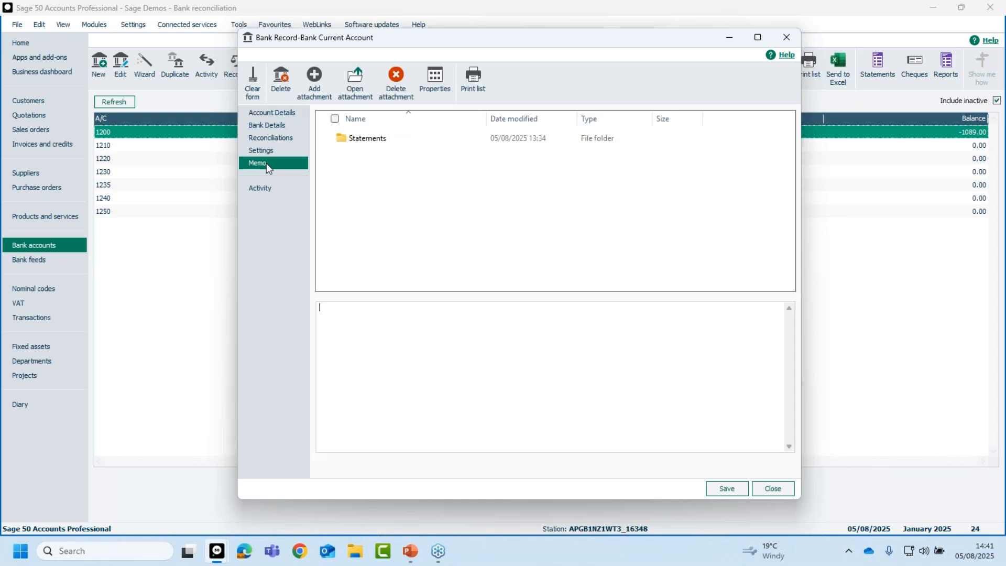
double_click(379, 140)
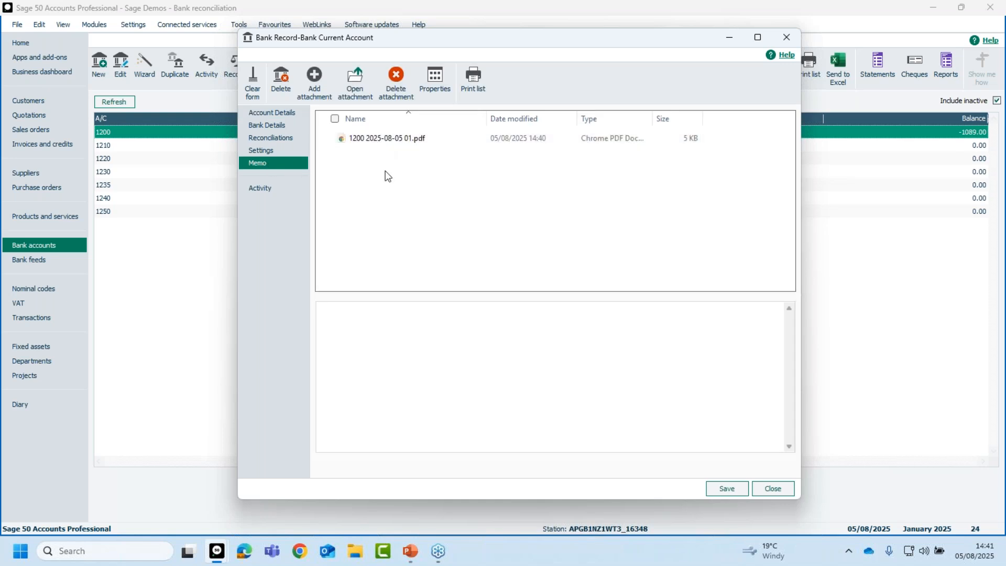
left_click(401, 141)
double_click(400, 141)
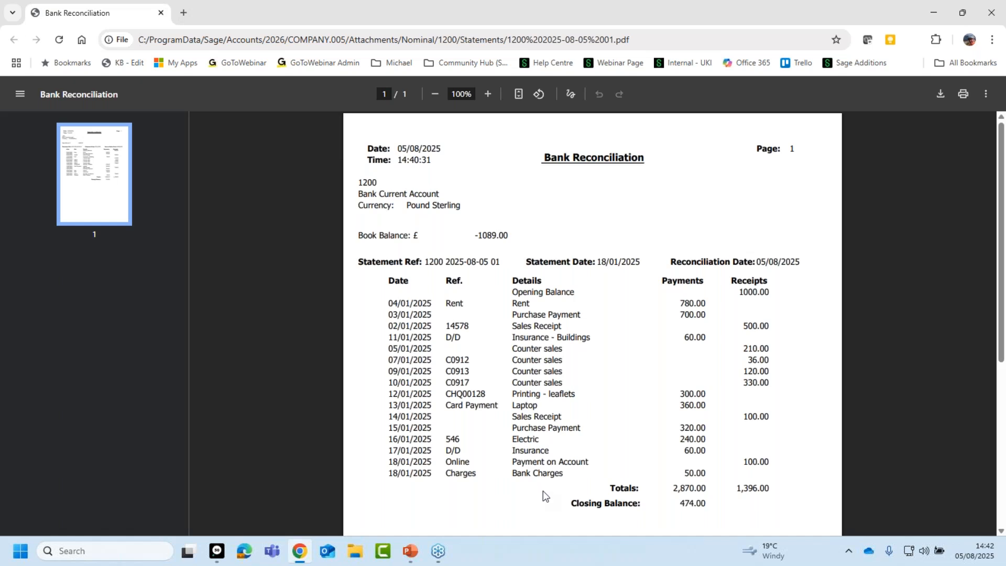
left_click(164, 13)
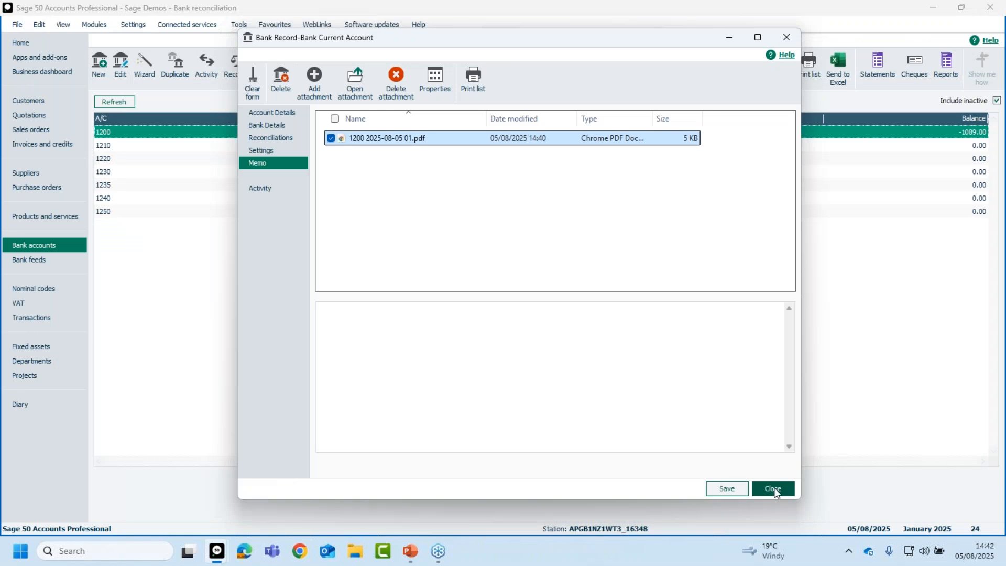
- Review the Bank Current Account's reconciliation history and the outstanding Accountancy fees payment in the transactions list
left_click(286, 140)
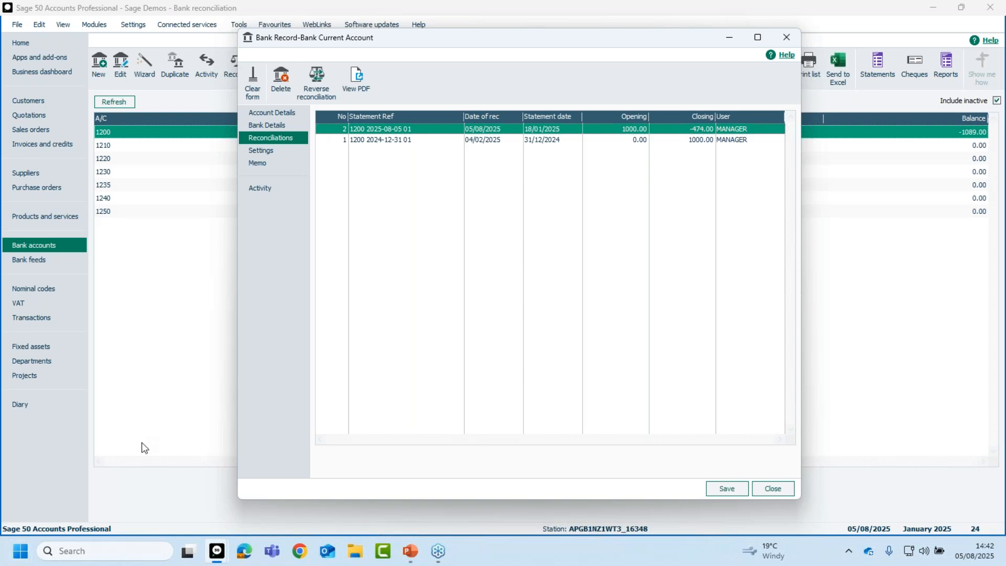
left_click(779, 489)
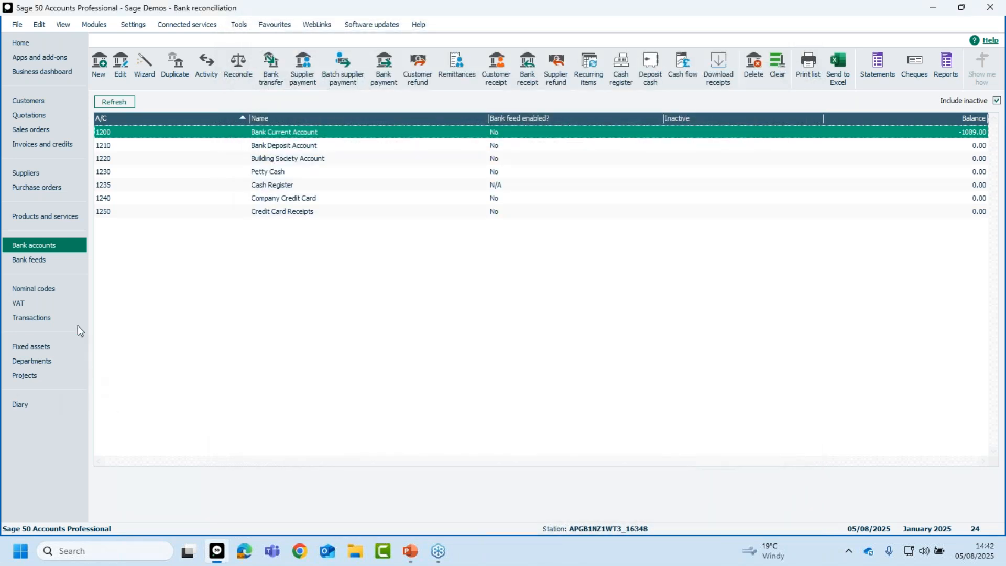
left_click(45, 317)
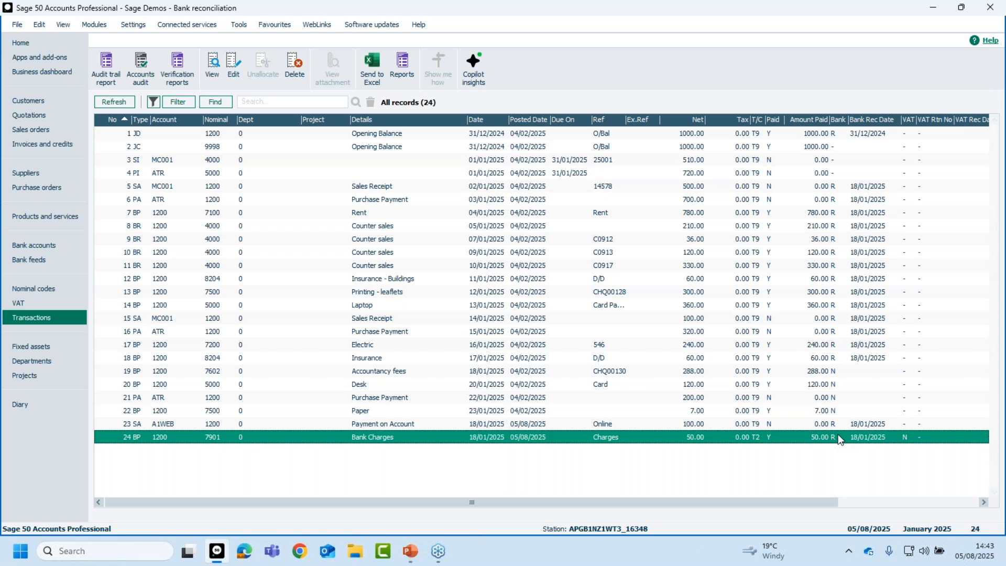
left_click(379, 373)
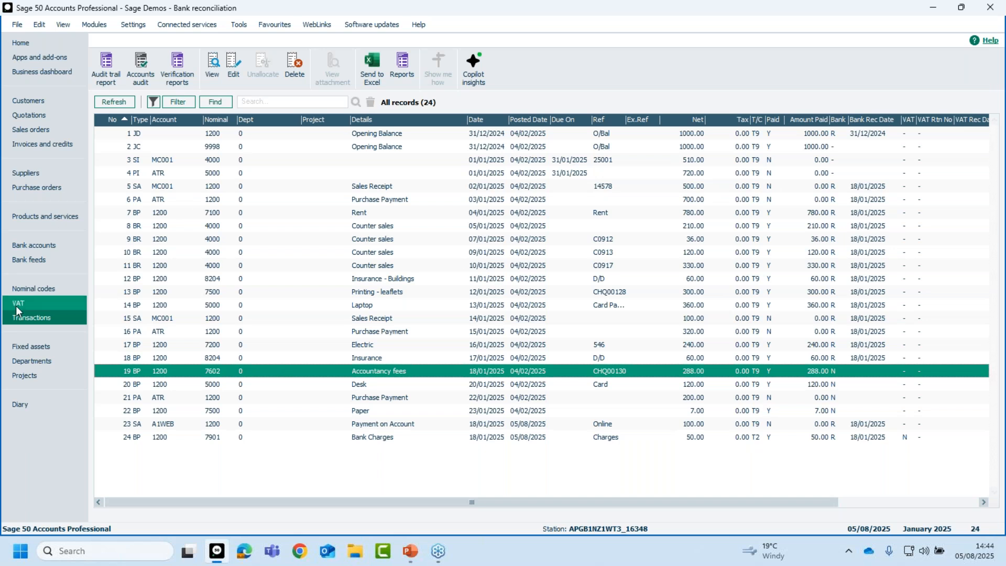
- Start a new Bank Current Account reconciliation and match the outstanding Accountancy fees, Desk, Purchase Payment and Paper transactions
left_click(46, 245)
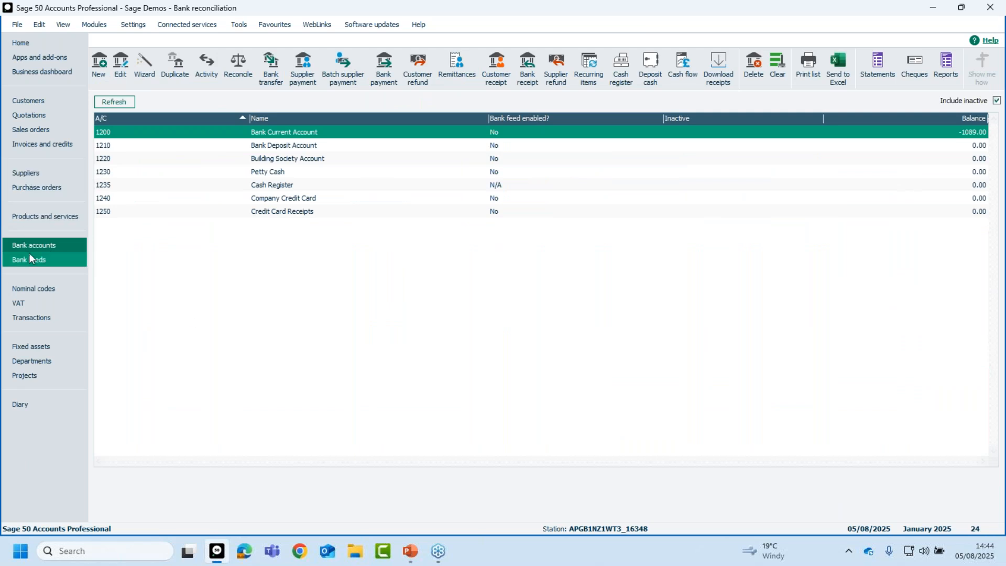
left_click(242, 63)
left_click(576, 383)
left_click_drag(236, 145, 242, 175)
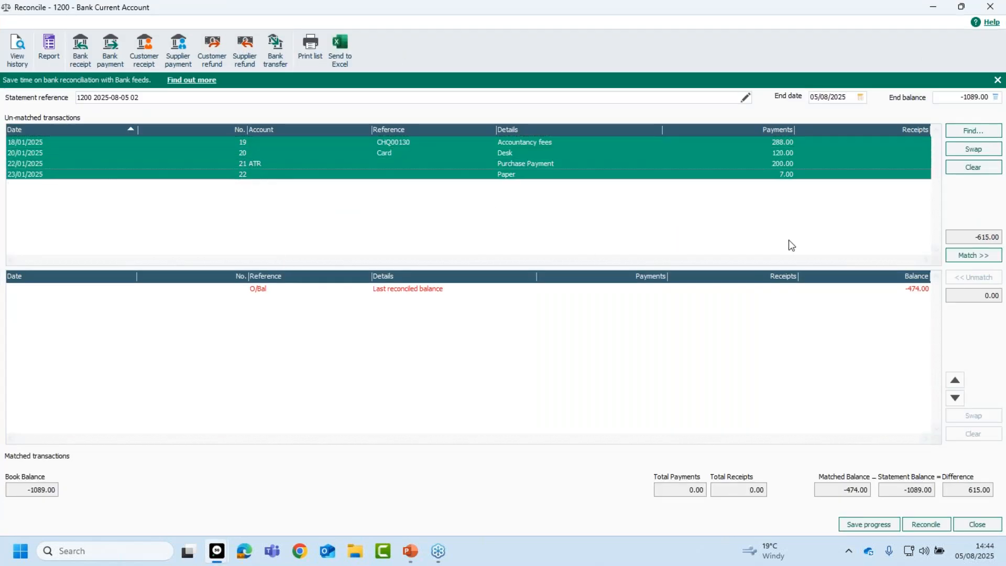
left_click(964, 254)
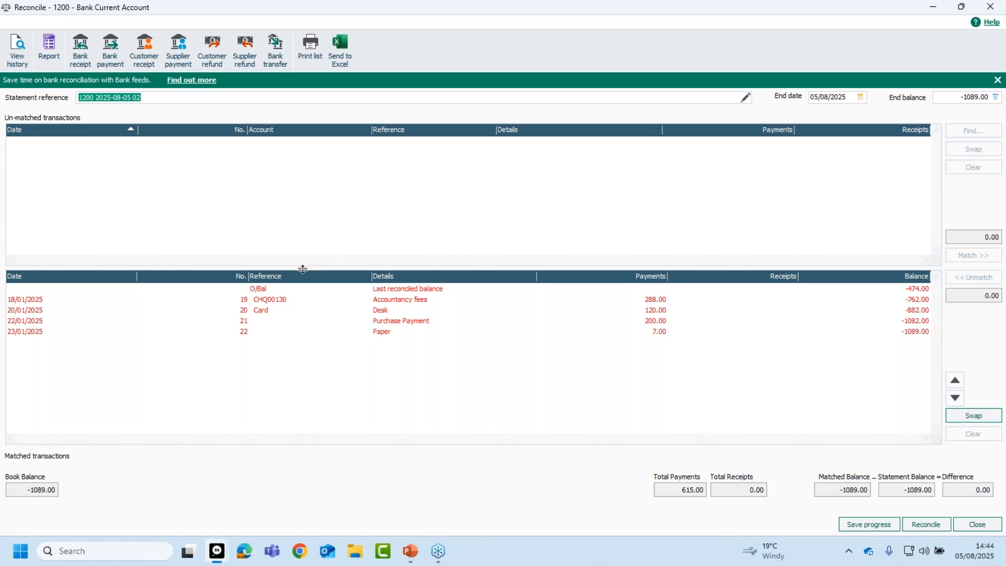
left_click(319, 274)
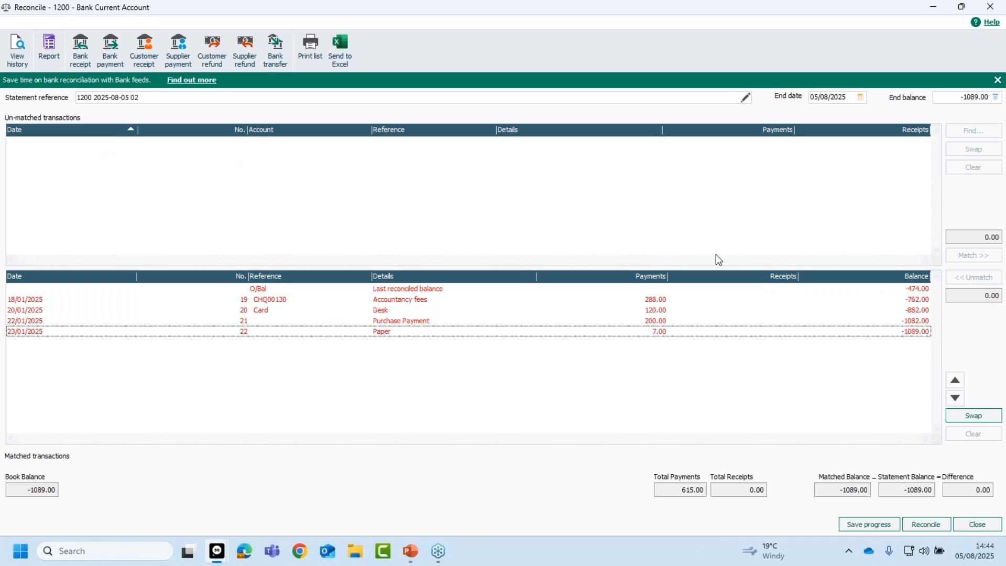
- Unmatch all four payments and sort the unmatched transactions by payment amount, largest first
left_click_drag(904, 331, 910, 298)
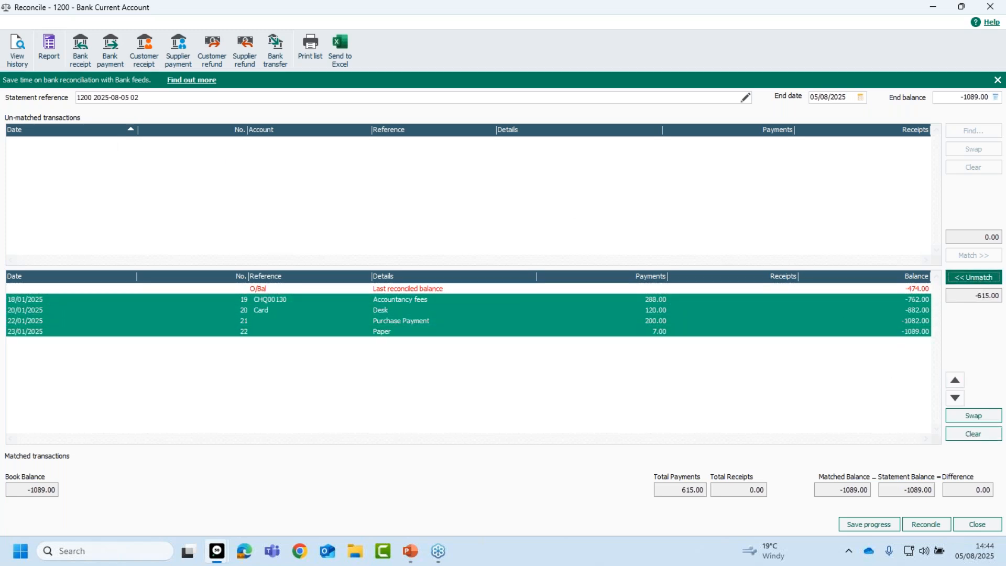
left_click(973, 277)
left_click(218, 129)
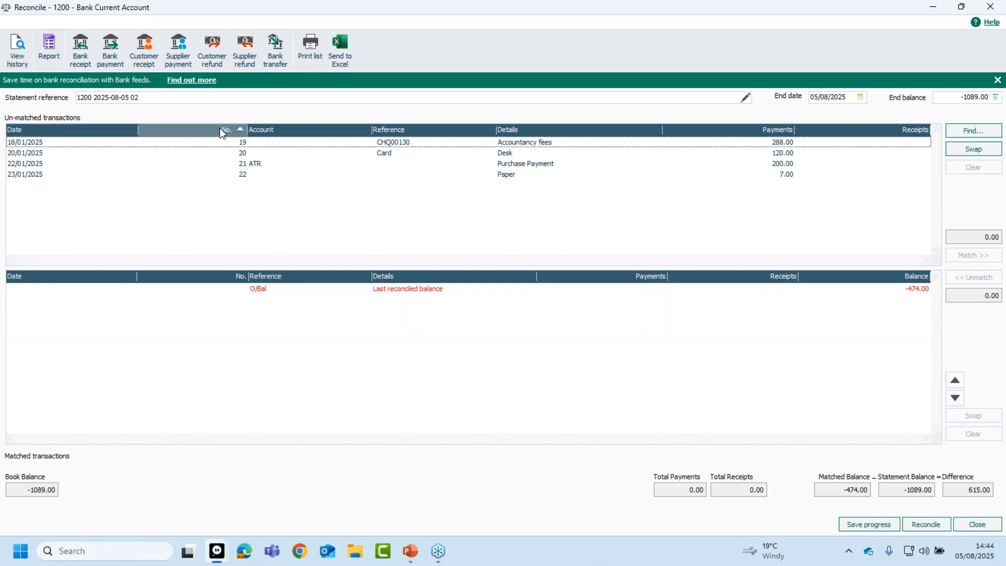
left_click(267, 129)
left_click(713, 133)
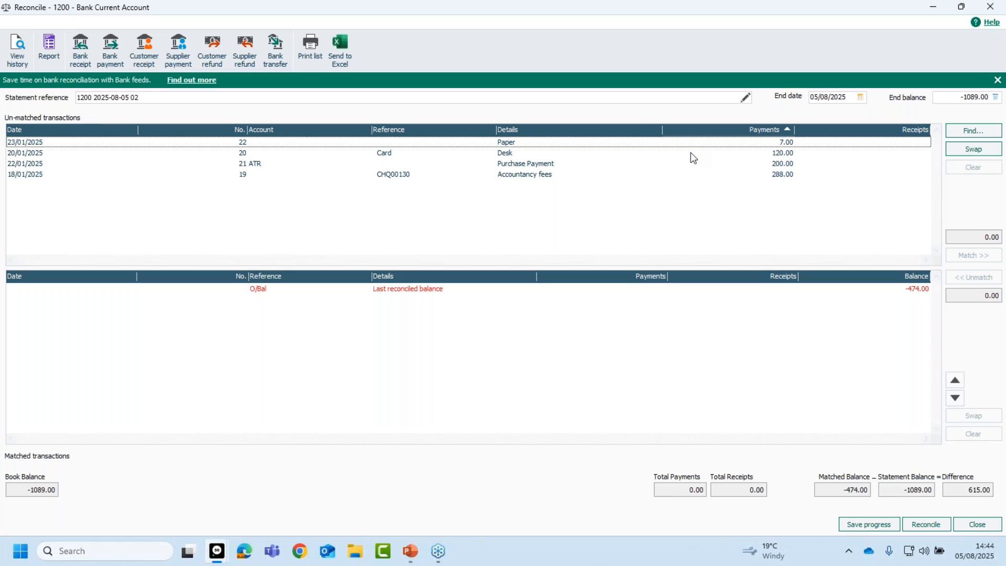
left_click(737, 133)
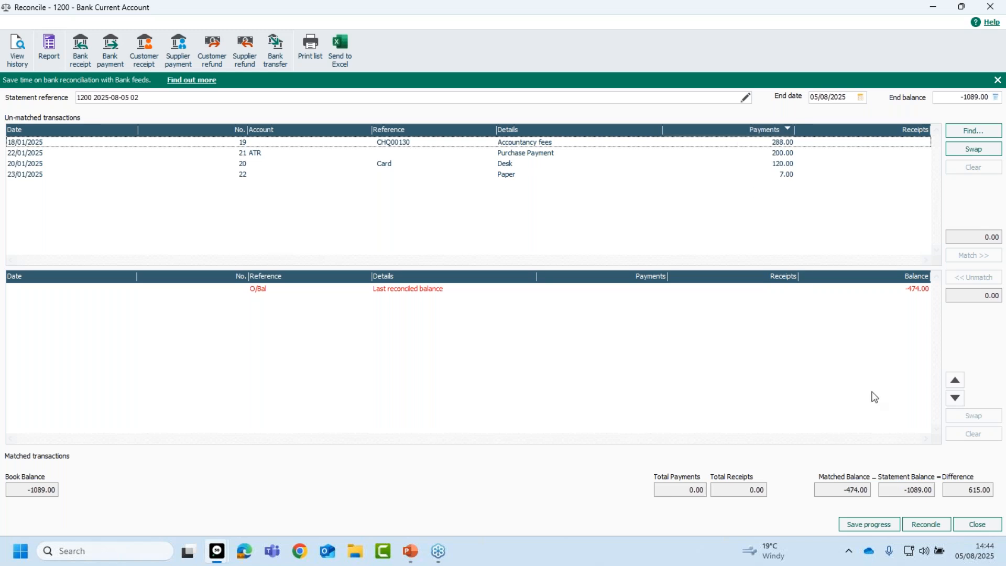
- Exit the bank reconciliation, discarding the changes, and switch to PowerPoint
left_click(979, 527)
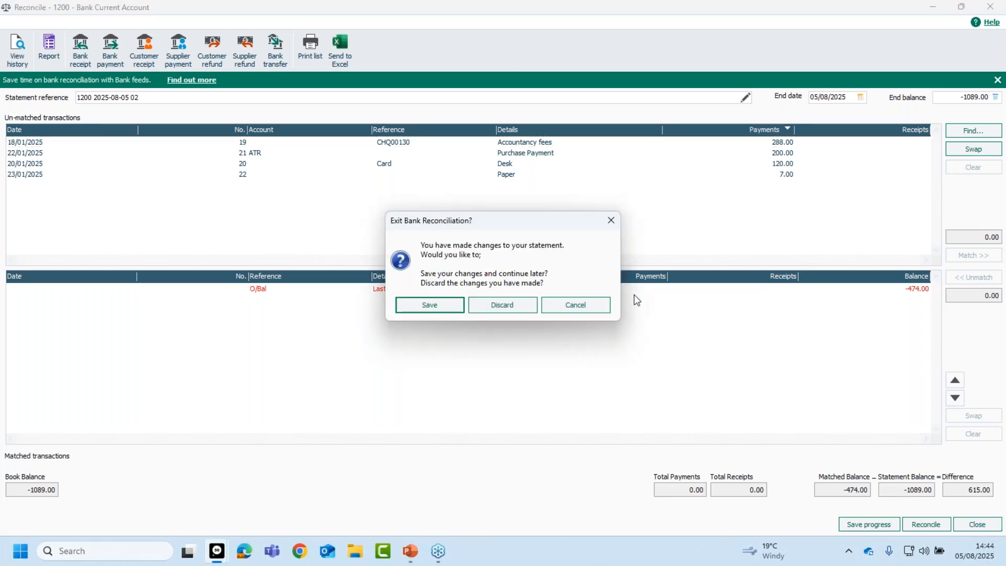
left_click(502, 306)
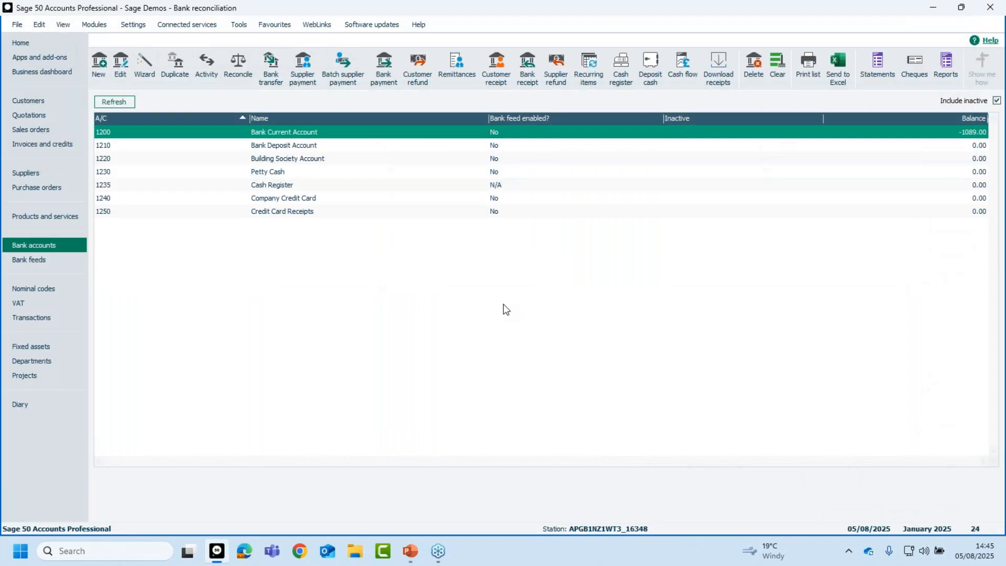
key("alt+Tab")
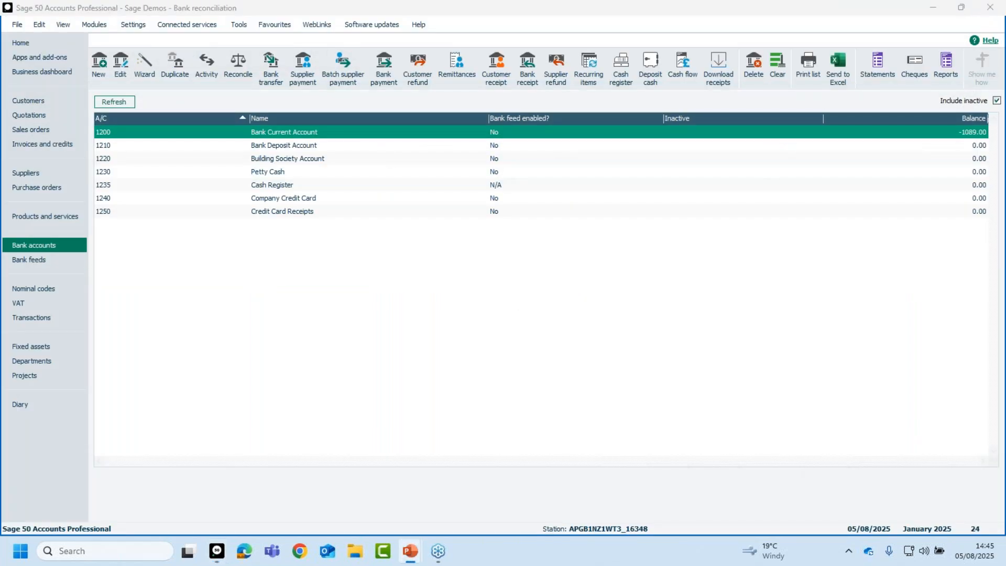